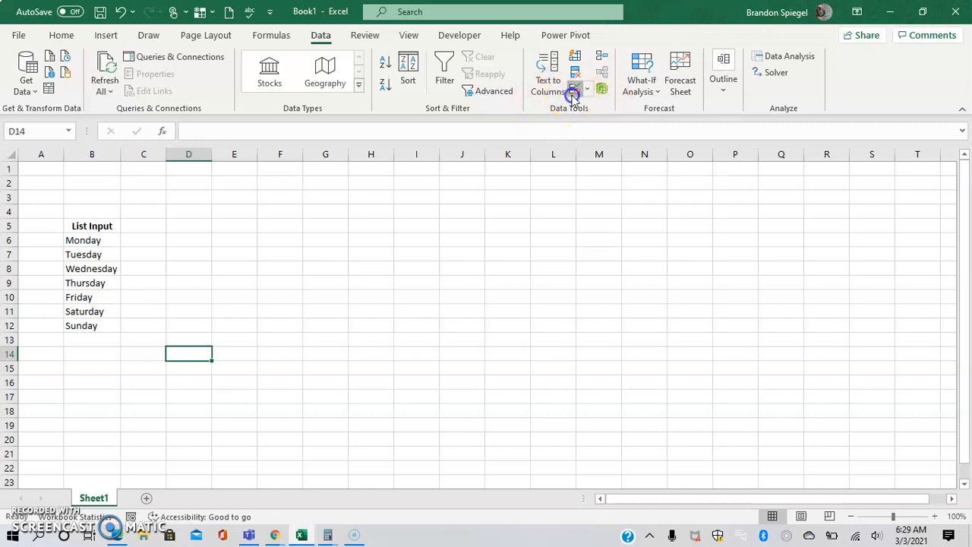
Apply a list data validation to cell D14 with the source "Monday, Tuesday, Wednesday".
left_click(571, 89)
left_click_drag(487, 222, 476, 204)
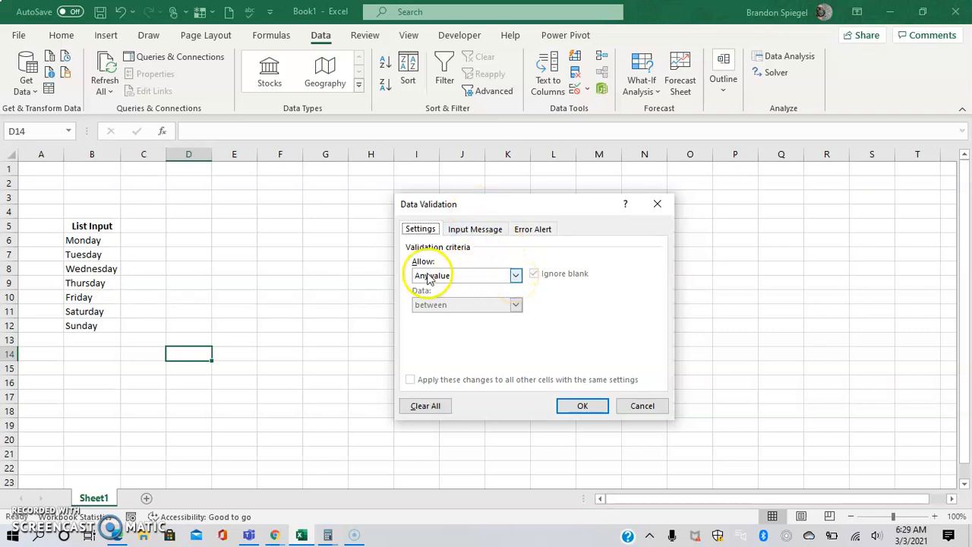
left_click(475, 278)
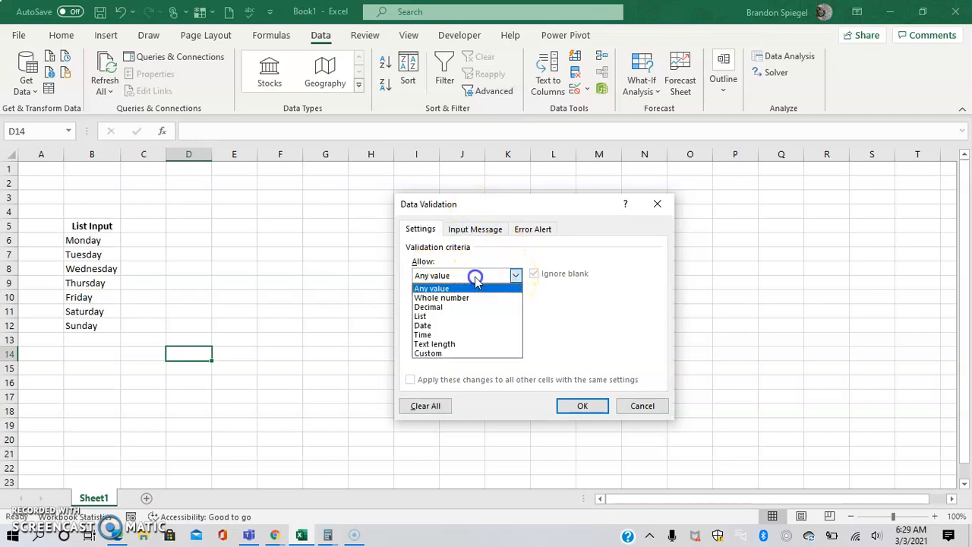
left_click(437, 317)
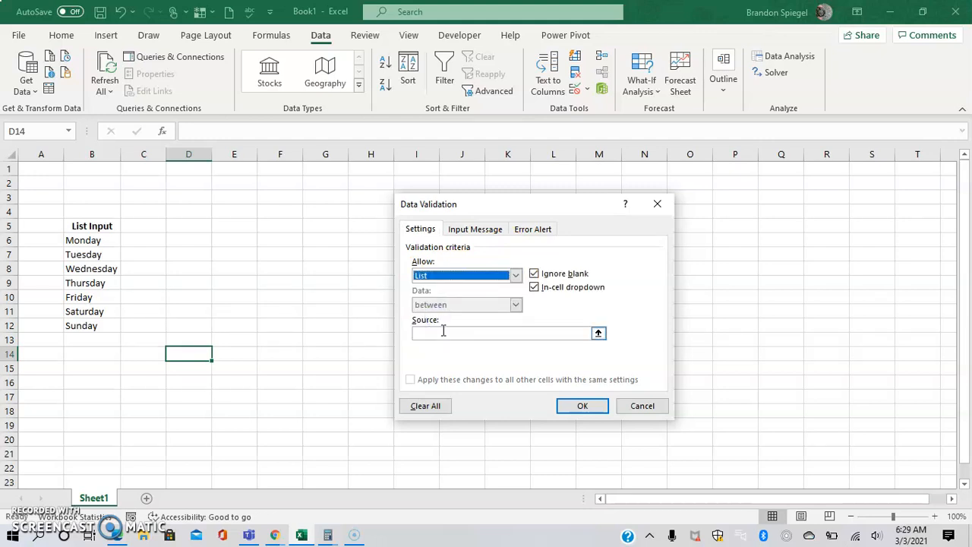
left_click(443, 331)
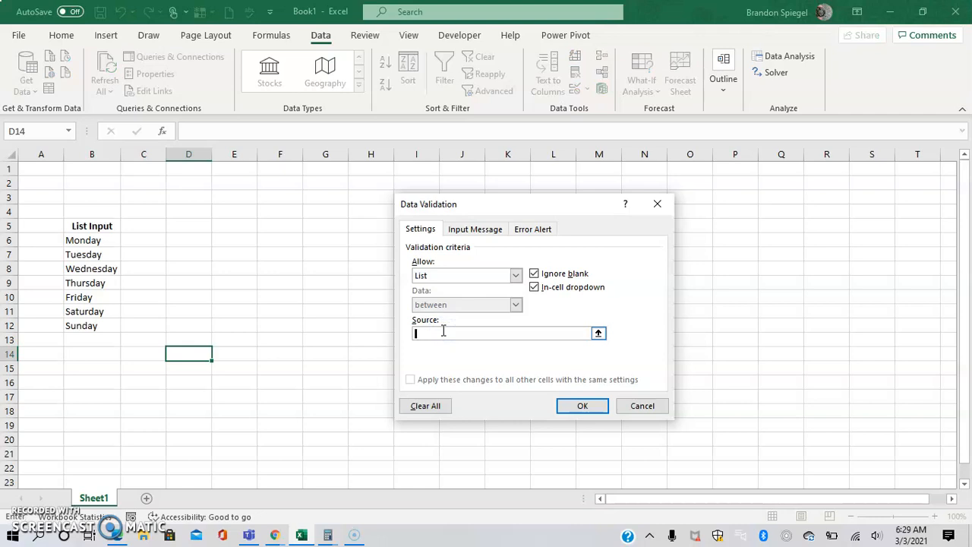
type("Monday, Tuesday, Wednesday")
left_click(583, 406)
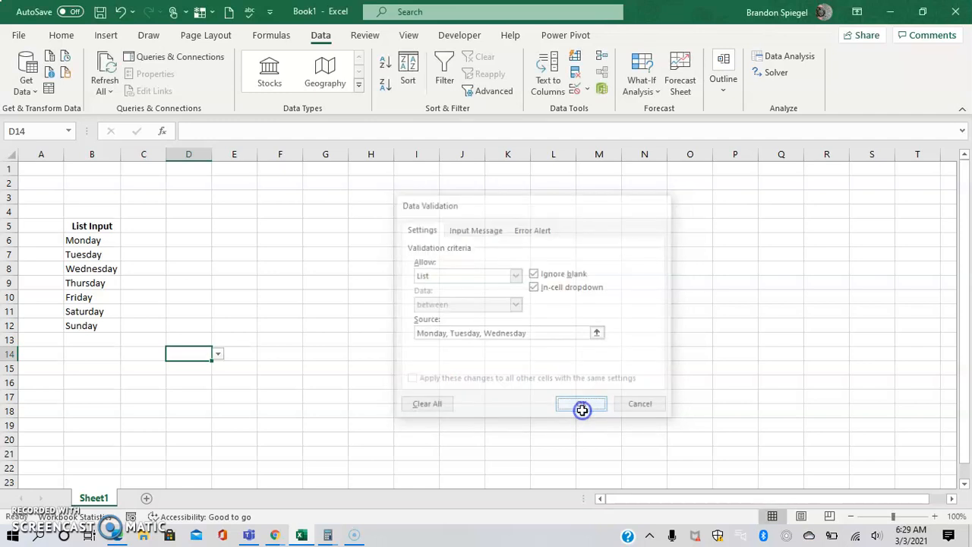
Choose Tuesday from the dropdown list in cell D14.
left_click(218, 353)
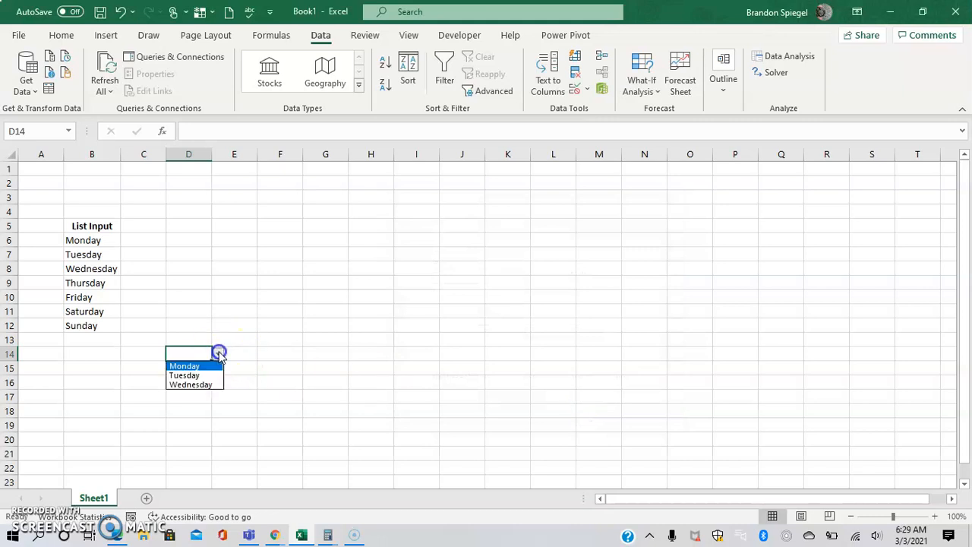
left_click(183, 375)
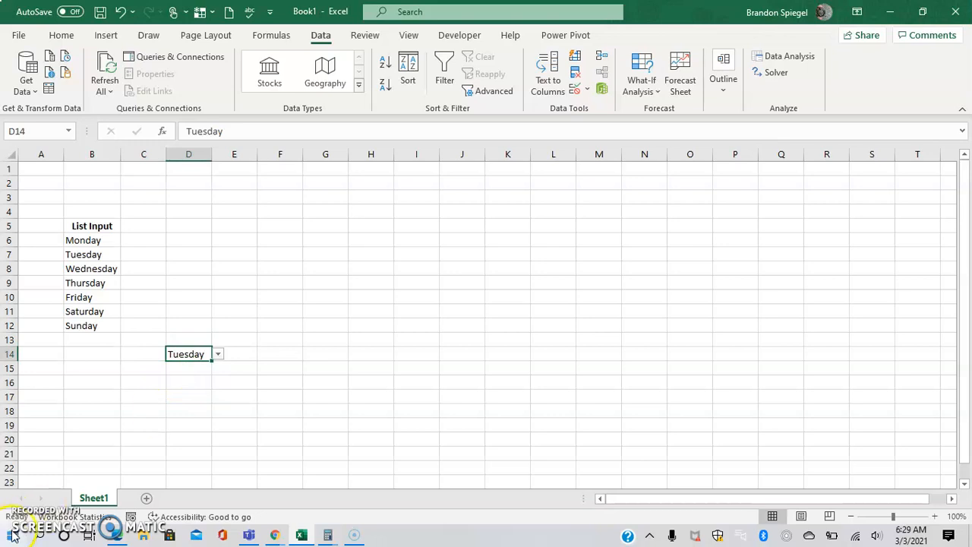
left_click(29, 511)
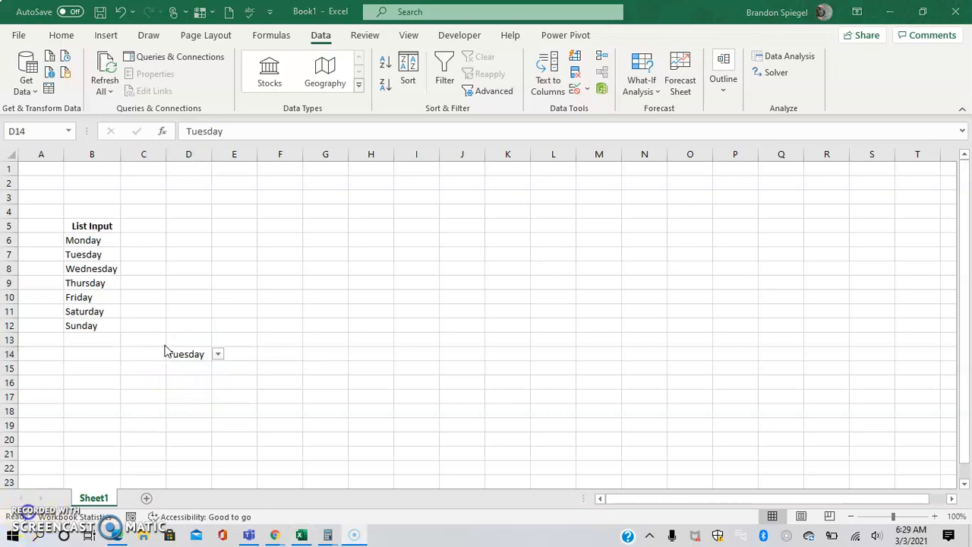
left_click(200, 360)
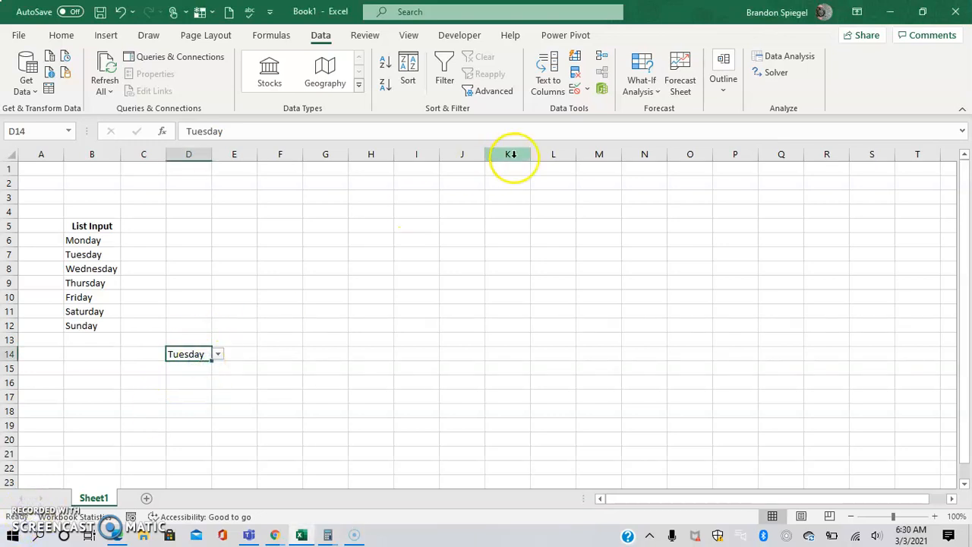
Set D14's validation list source to the range =$B$6:$B$12 and choose Thursday from its dropdown.
left_click(591, 91)
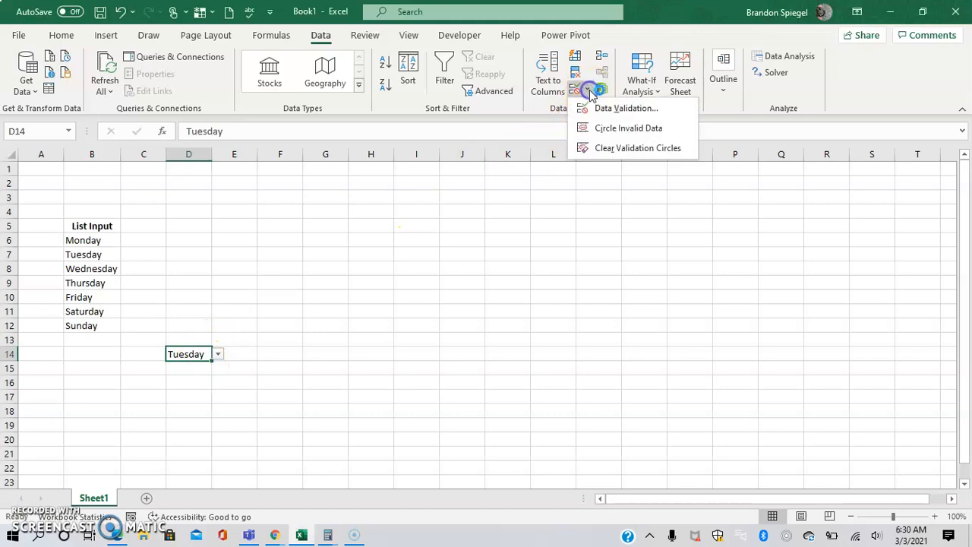
left_click(607, 110)
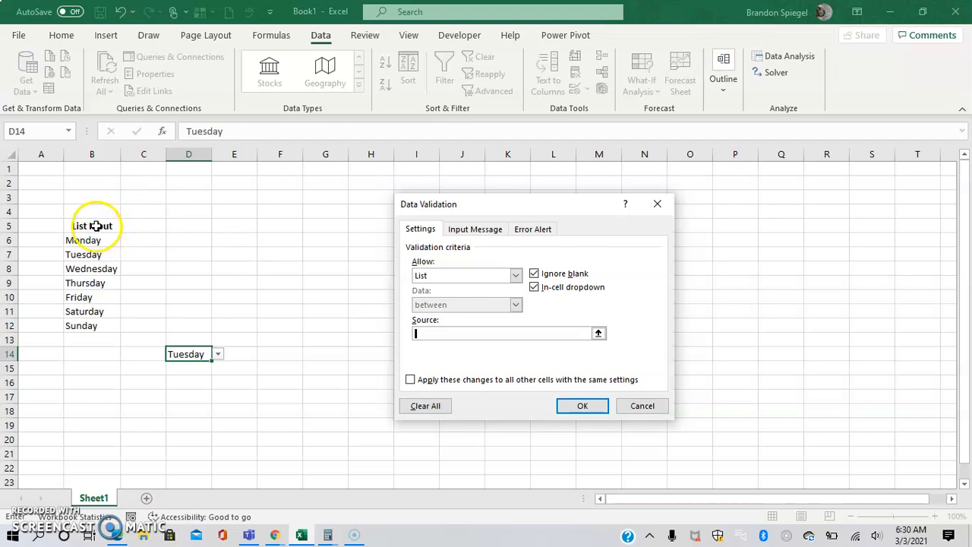
left_click_drag(92, 240, 83, 325)
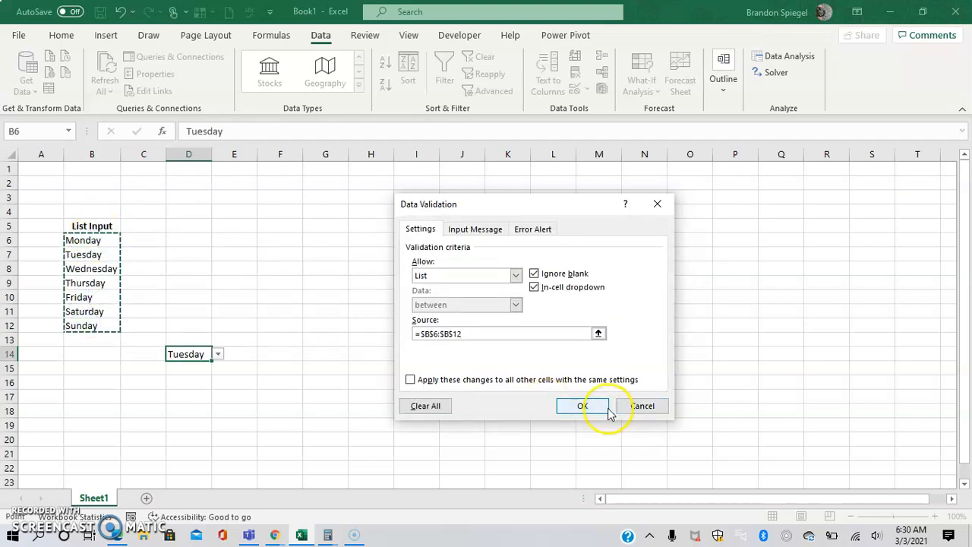
left_click(581, 405)
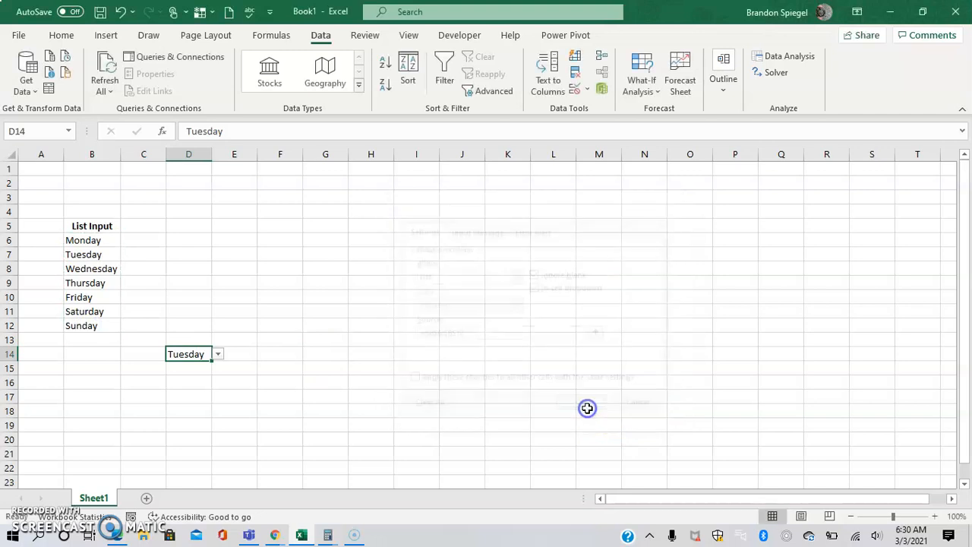
left_click(217, 355)
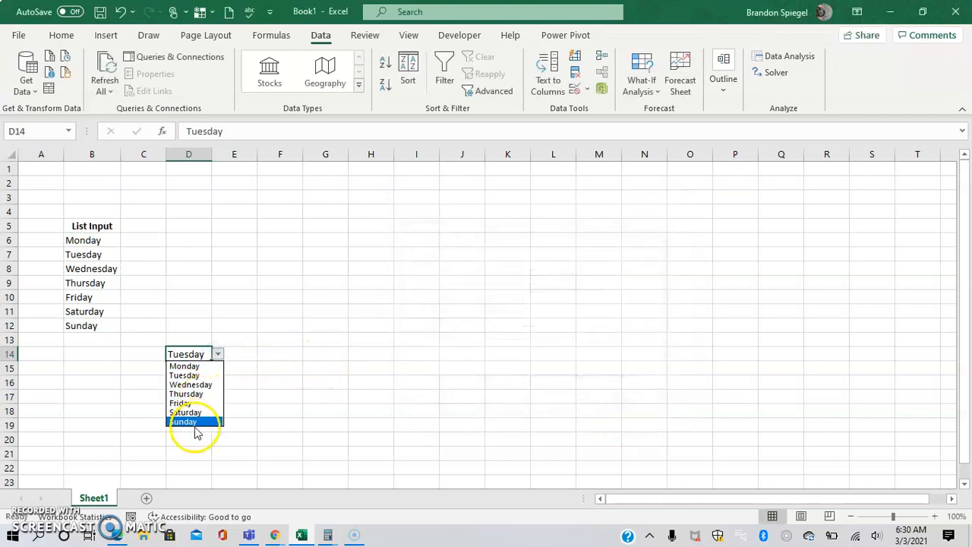
left_click(188, 395)
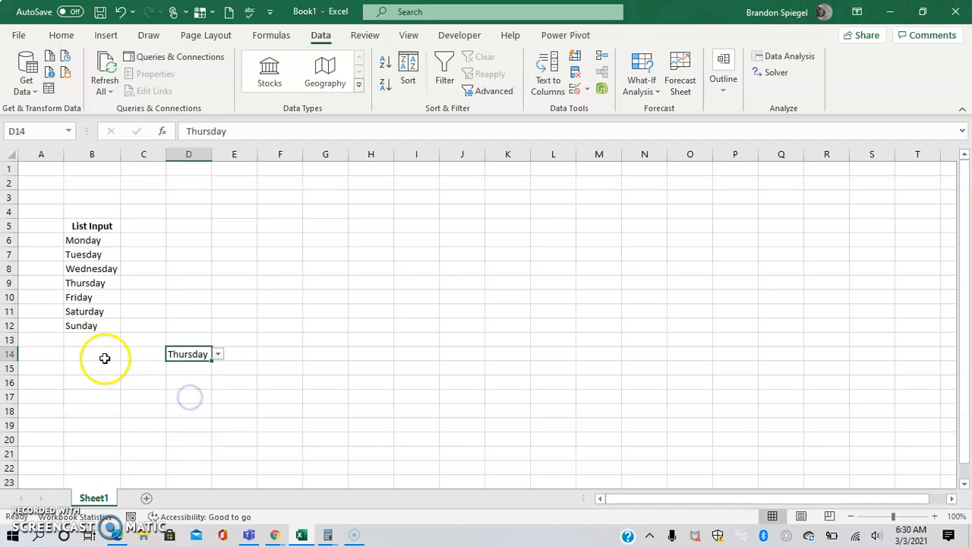
Add Weekday in B13 and Weekend in B14 beneath the existing List Input entries.
left_click(92, 359)
key("Up")
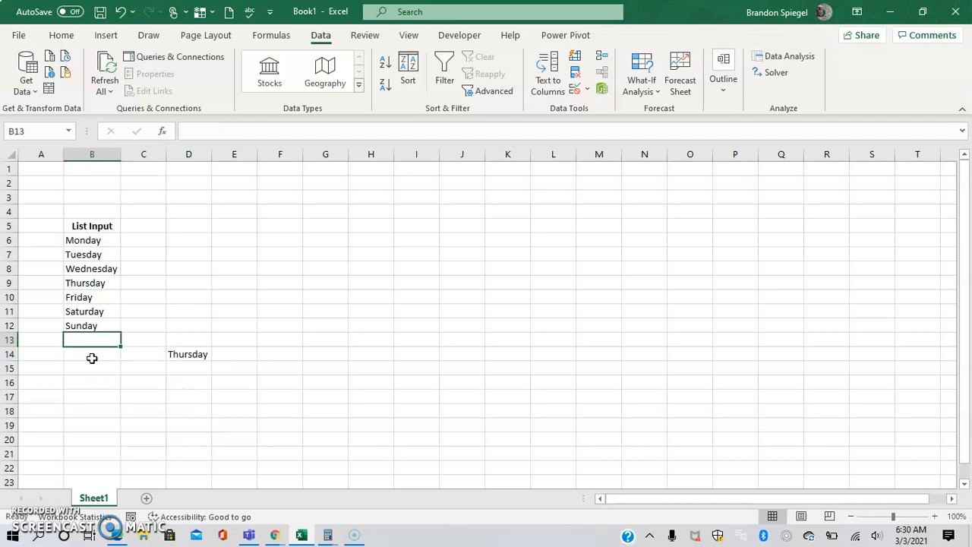
key("Up")
key("ctrl+Up")
key("ctrl+shift+Down")
key("Down")
key("ctrl+Down")
key("Down")
type("Week")
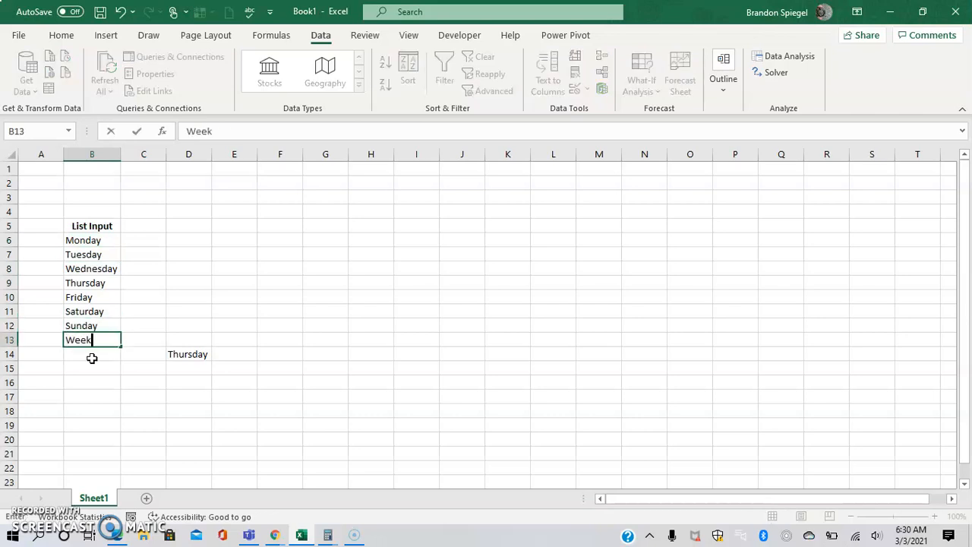
key("Return")
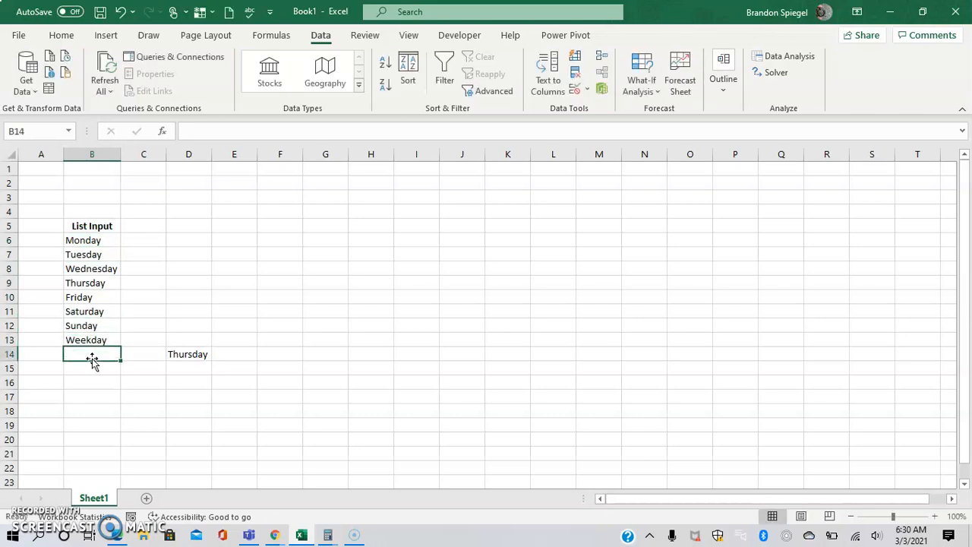
type("We")
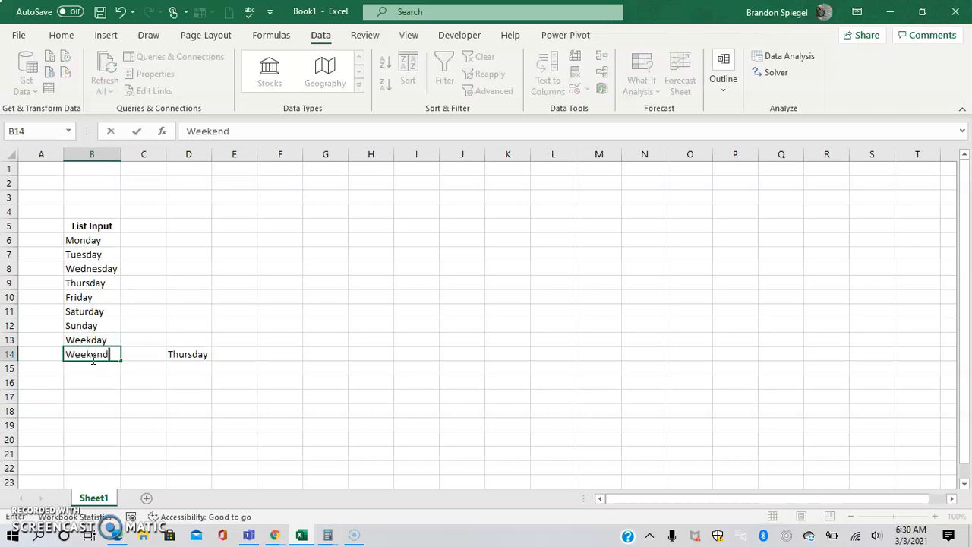
type("ekend")
key("Tab")
Check the choices offered by D14's dropdown against the extended list.
key("Tab")
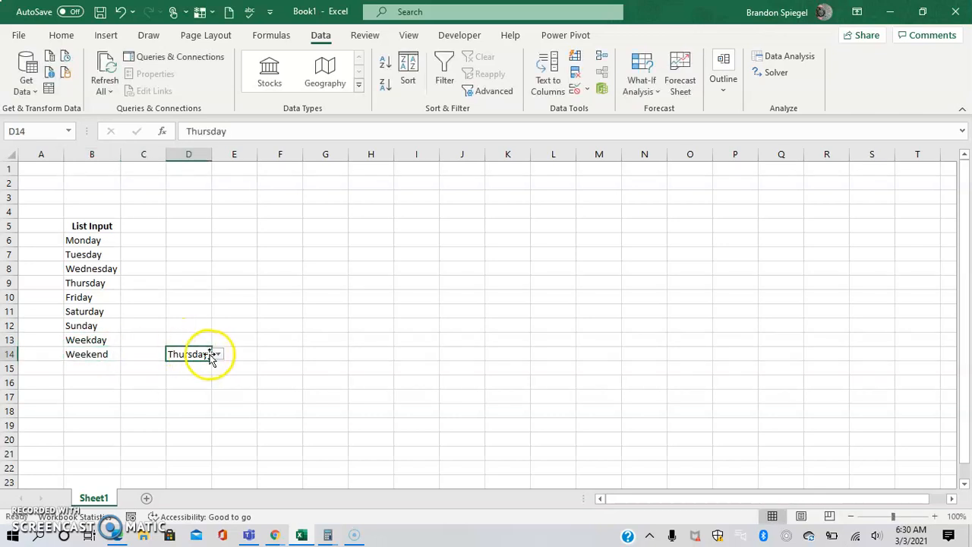
left_click(216, 354)
left_click(216, 354)
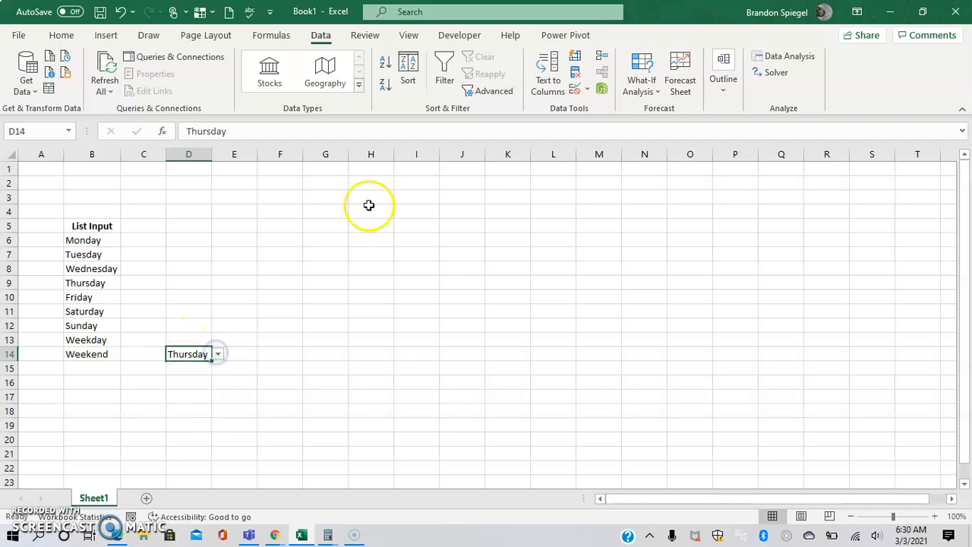
Replace D14's validation list source with the range =$B$6:$B$14.
left_click(591, 91)
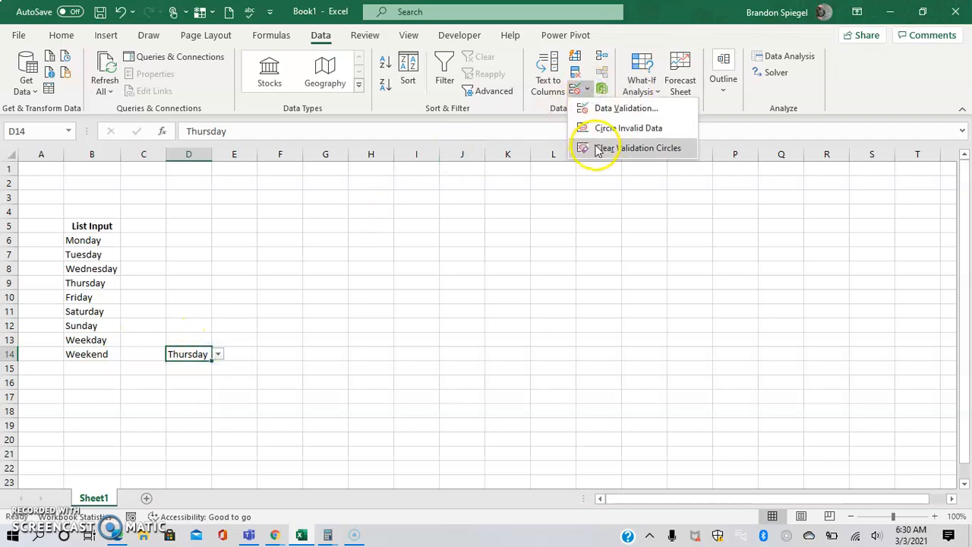
left_click(597, 105)
left_click(496, 336)
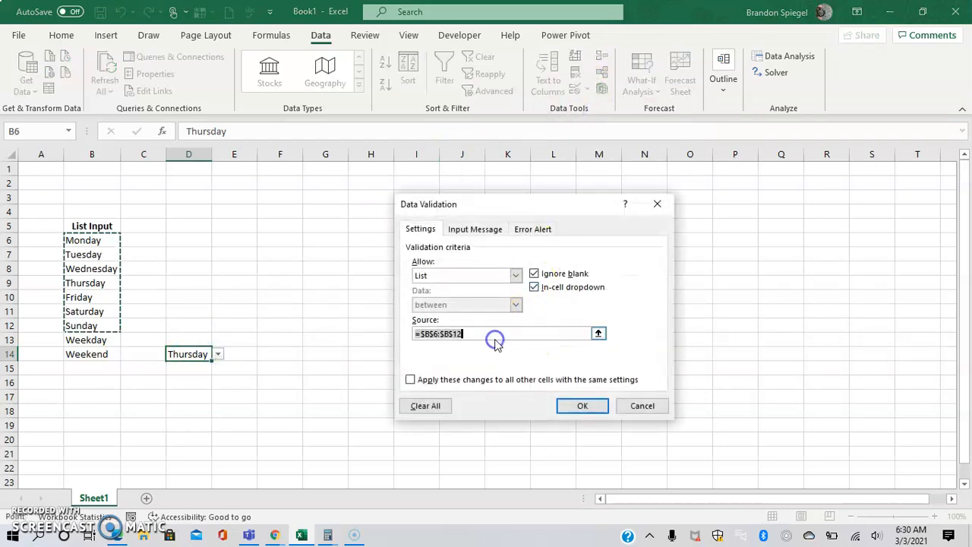
left_click(492, 334)
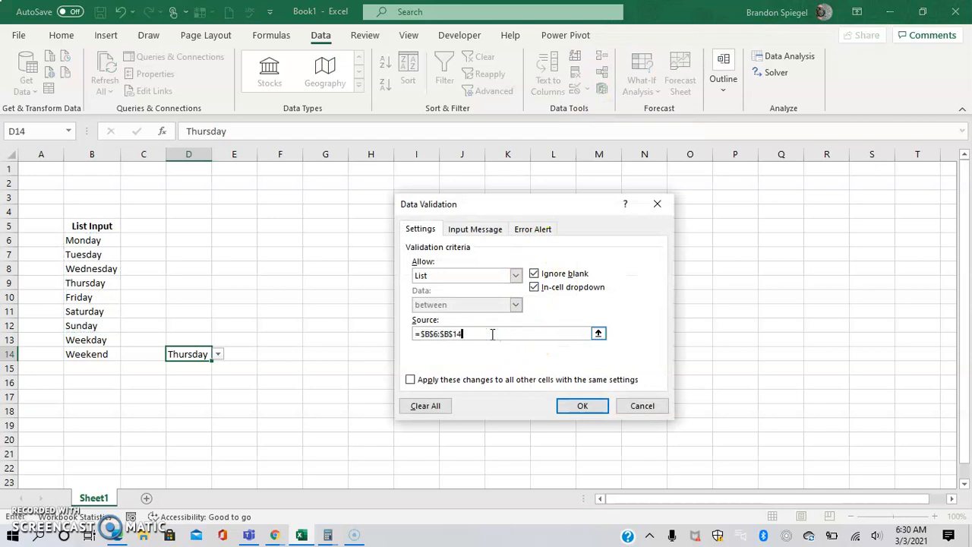
left_click_drag(492, 334, 426, 334)
key("BackSpace")
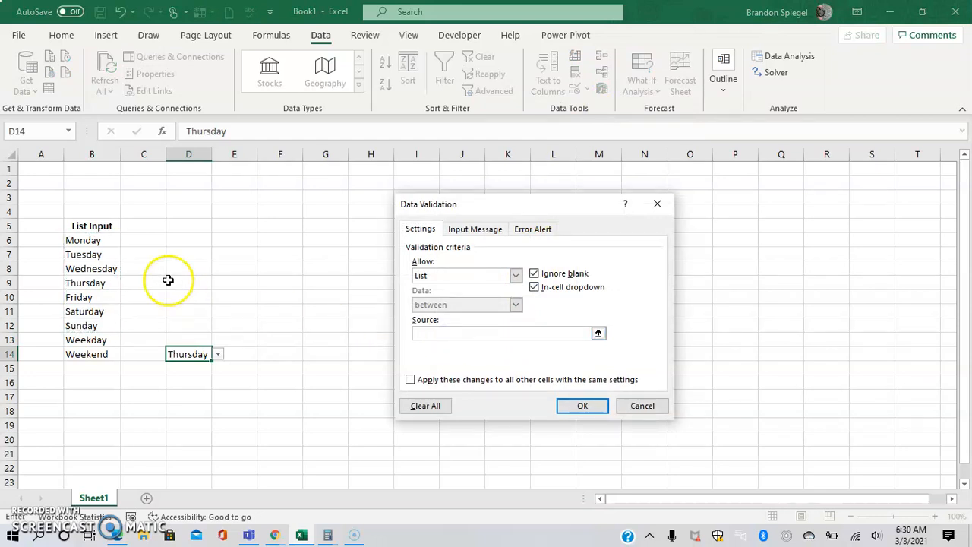
left_click_drag(100, 240, 80, 352)
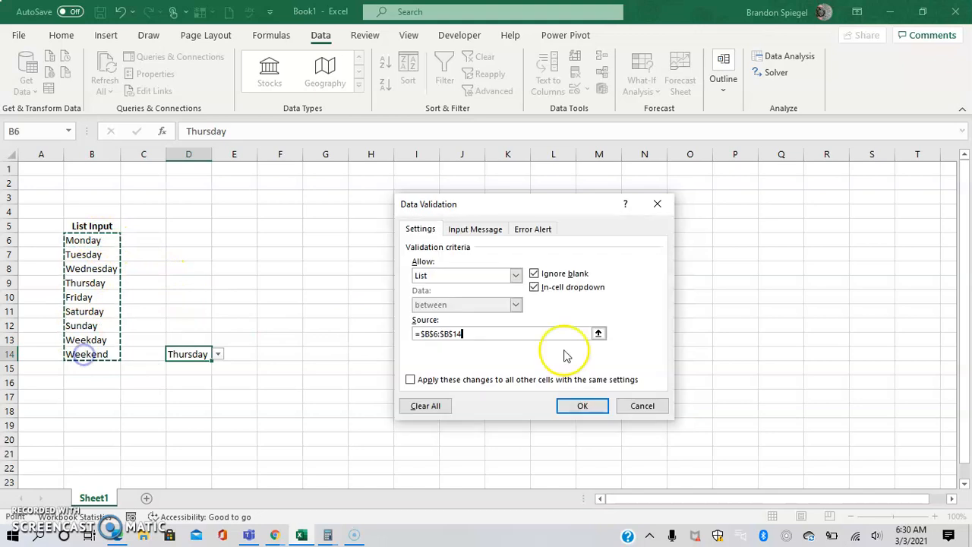
left_click(580, 404)
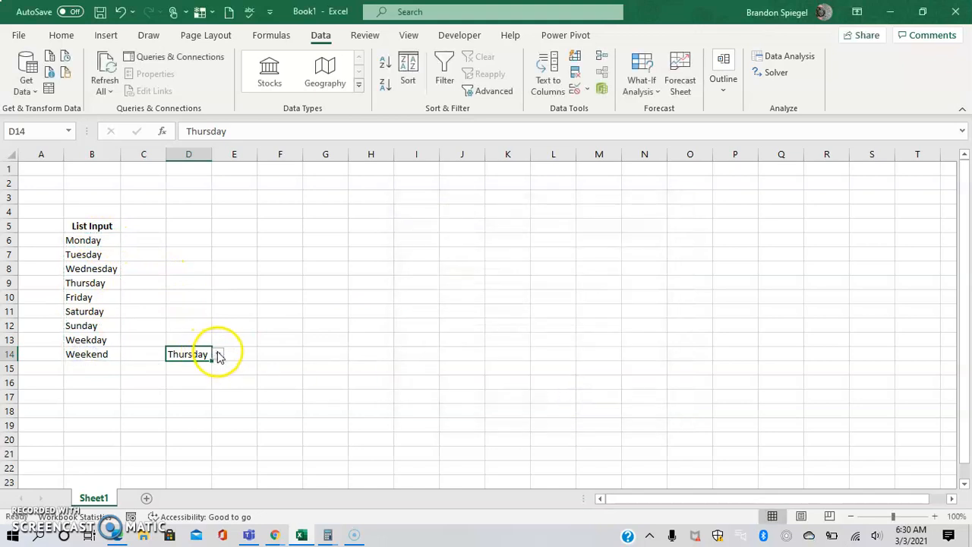
Review all the choices in D14's dropdown, down to the last entry, without picking a different one.
left_click(217, 354)
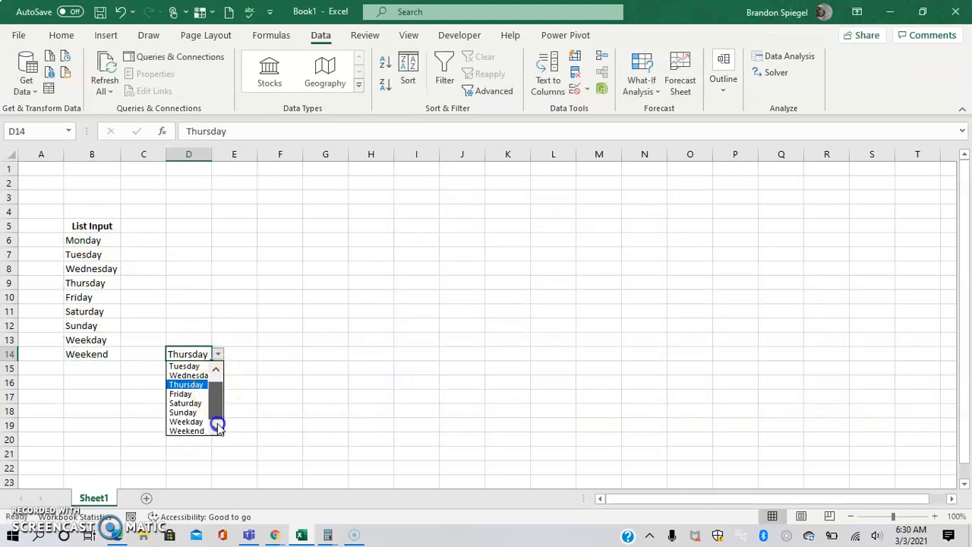
left_click(220, 366)
left_click(268, 372)
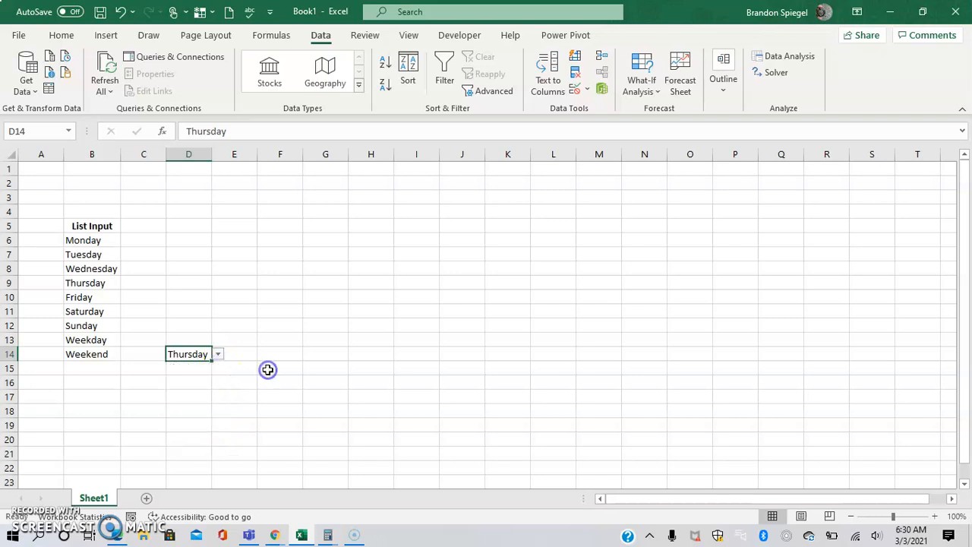
Delete the Weekday and Weekend entries from cells B13:B14 and return to cell D14.
left_click(74, 351)
left_click(74, 345)
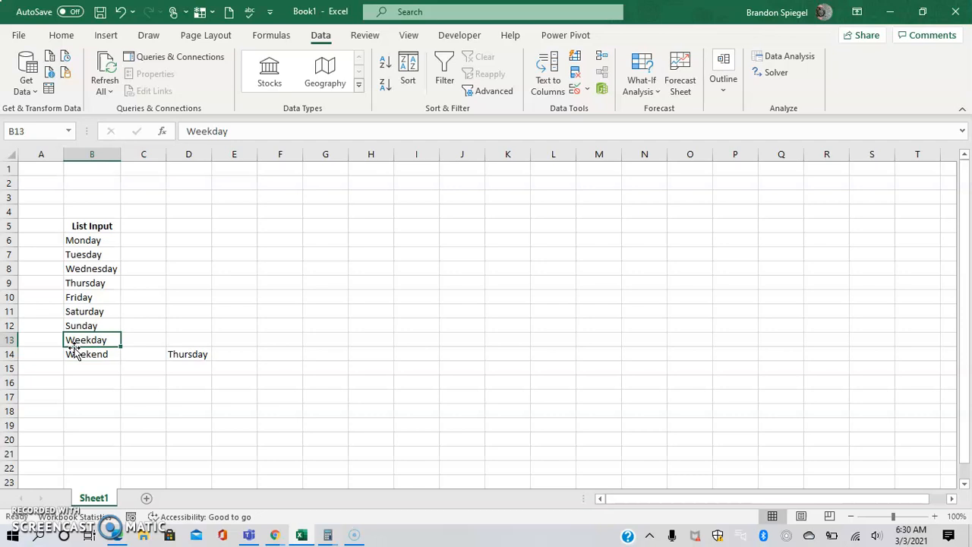
left_click_drag(74, 345, 73, 349)
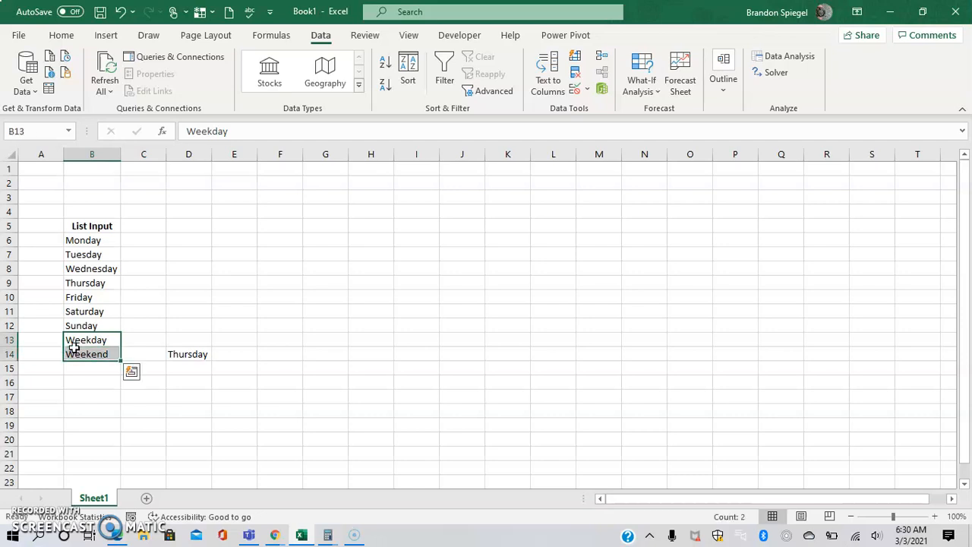
key("Delete")
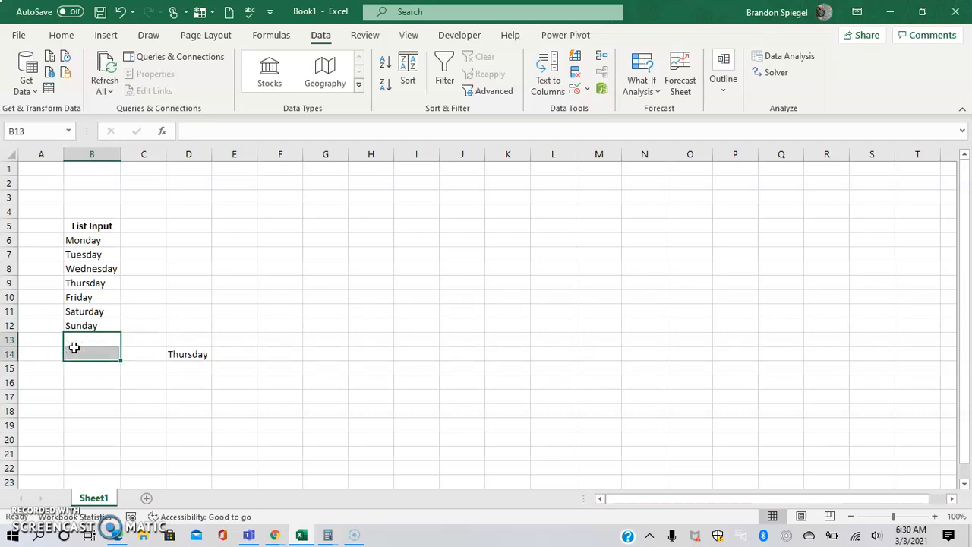
key("Up")
left_click(182, 354)
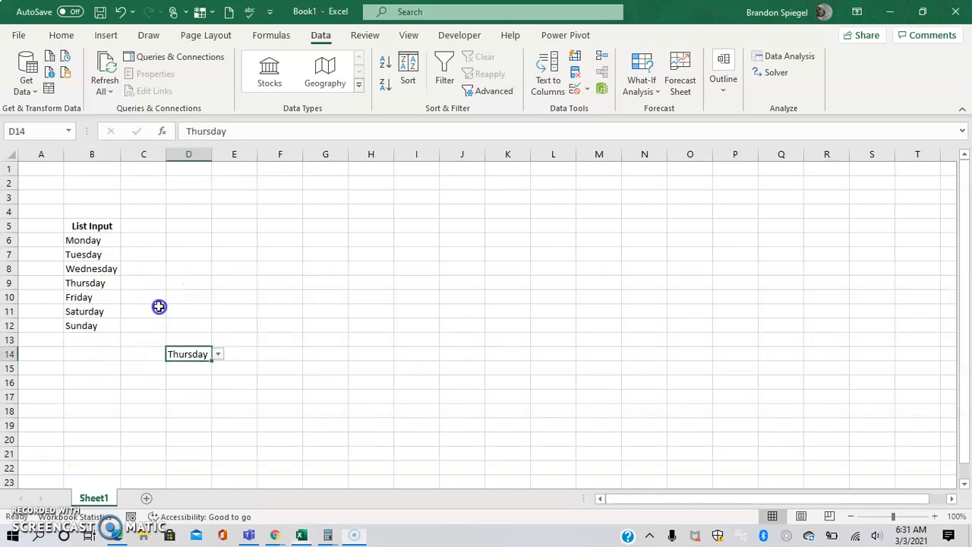
Convert the list in B5:B12 into a table with List Input as its header row.
left_click(99, 225)
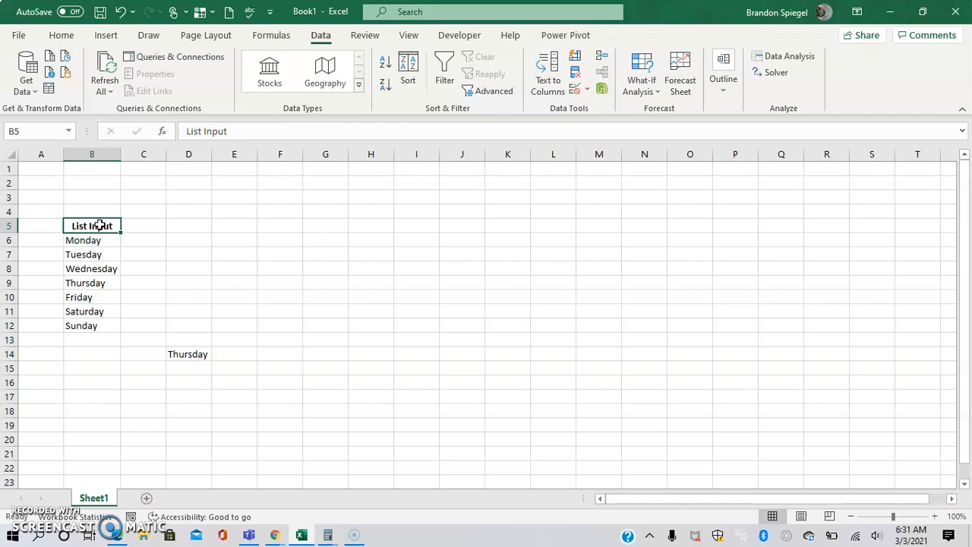
key("shift+Down")
key("shift+Down")
key("shift+Down")
key("shift+Down")
key("shift+Down")
key("shift+Down")
key("shift+Down")
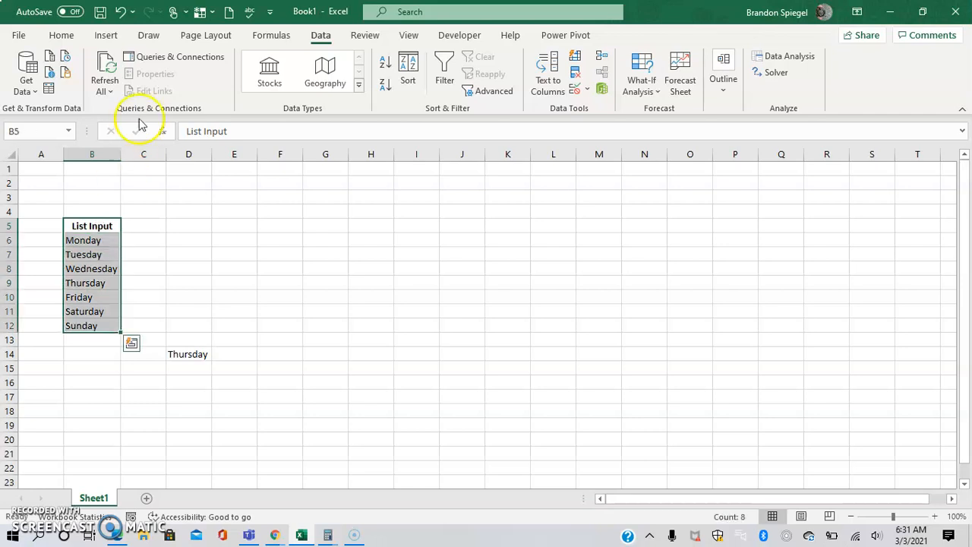
left_click(104, 38)
left_click(126, 72)
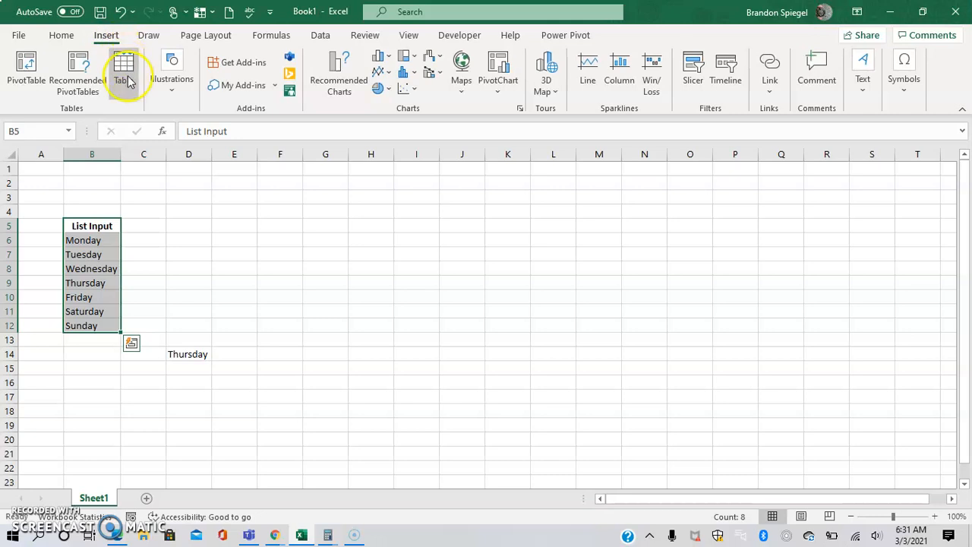
left_click(125, 76)
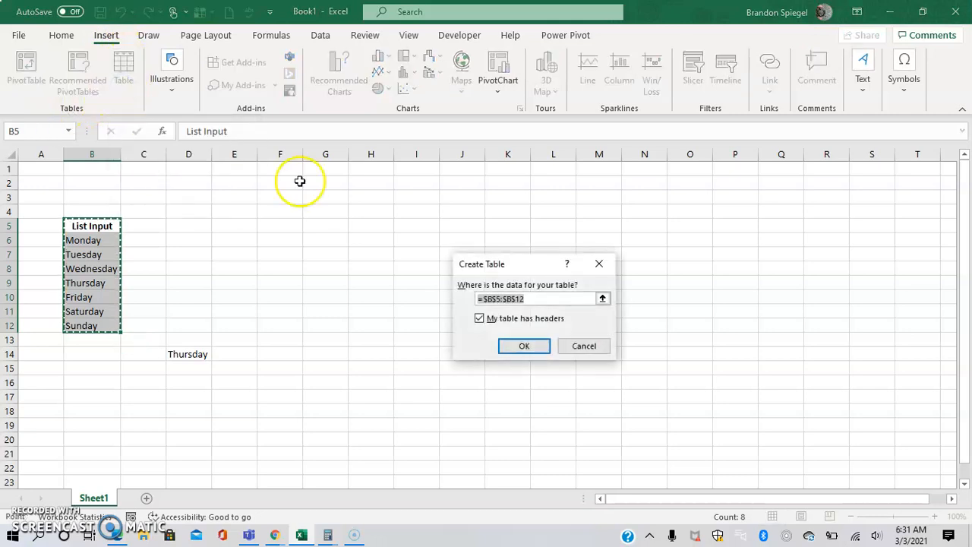
left_click(510, 346)
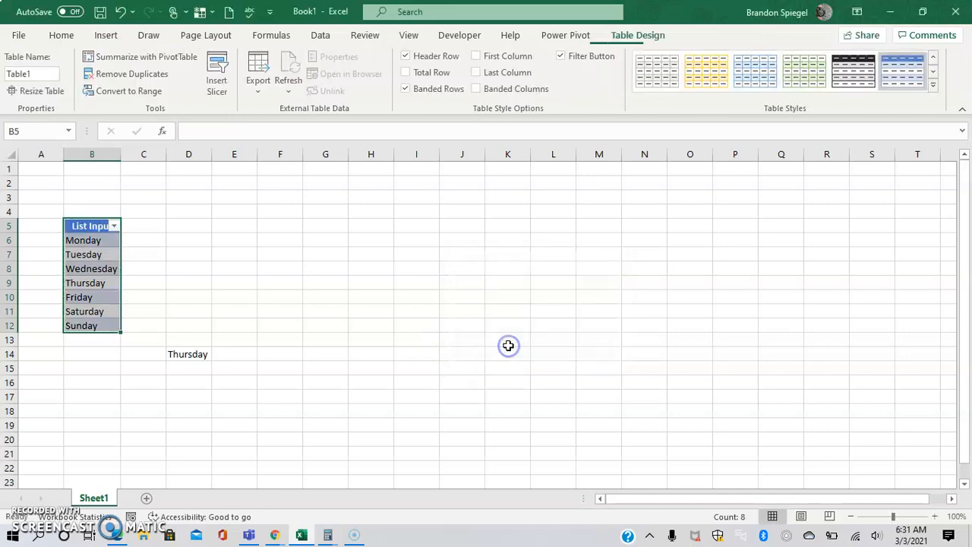
left_click(156, 253)
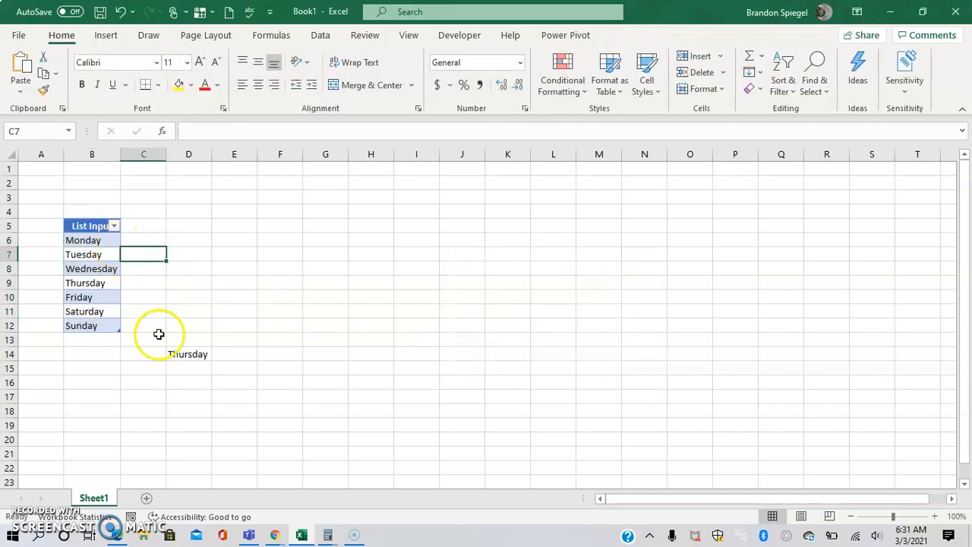
left_click(184, 354)
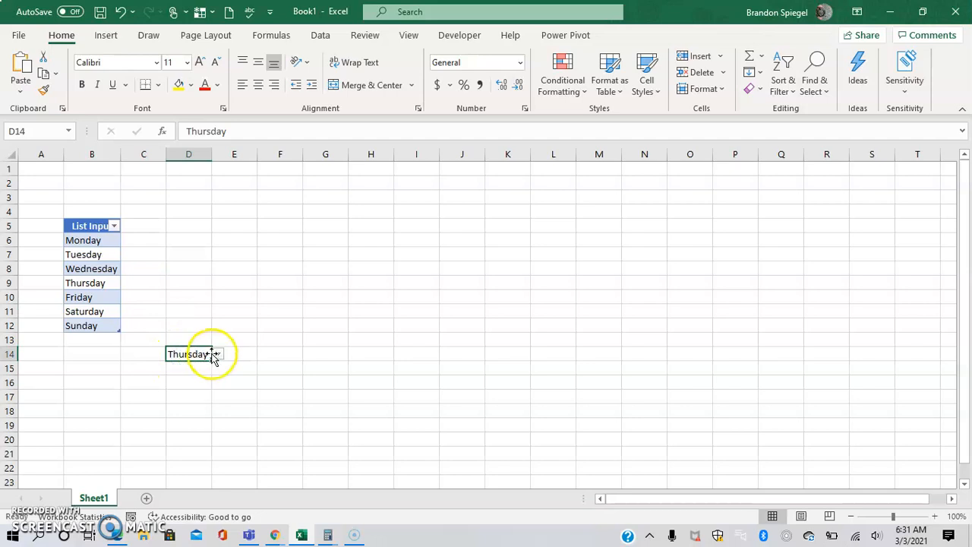
left_click(130, 215)
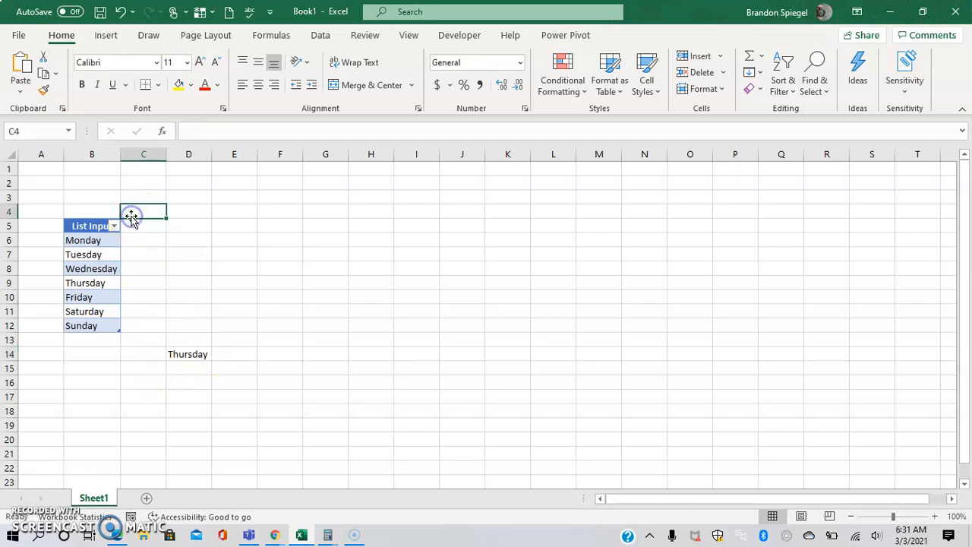
key("Down")
key("Left")
key("ctrl+shift+Down")
left_click(197, 345)
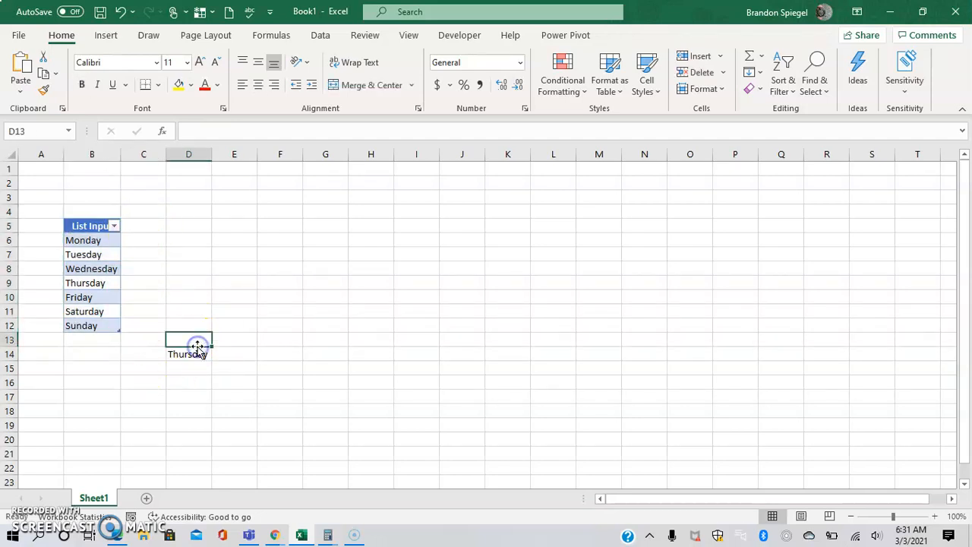
Replace D14's validation list source with the table entries =$B$6:$B$12 and check the choices in its dropdown.
left_click(320, 35)
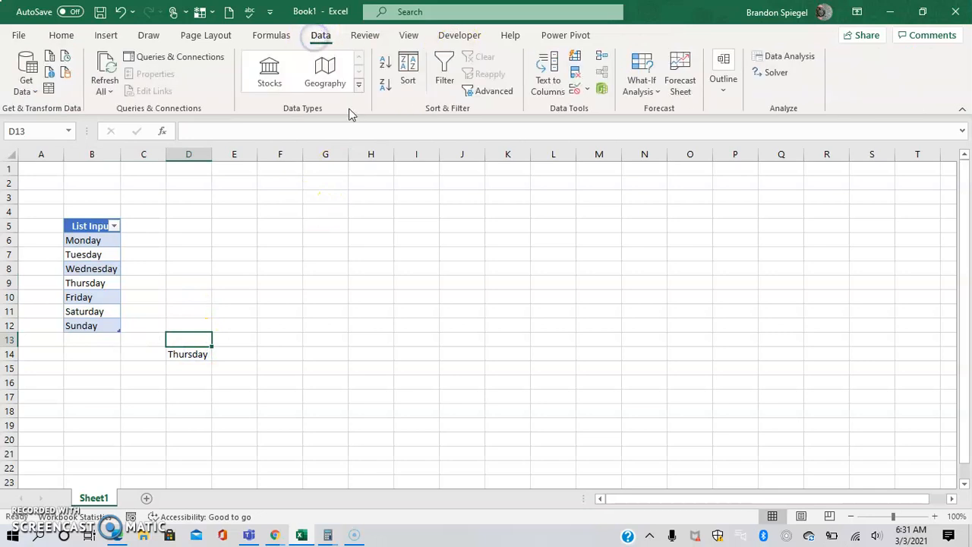
left_click(238, 298)
left_click(191, 355)
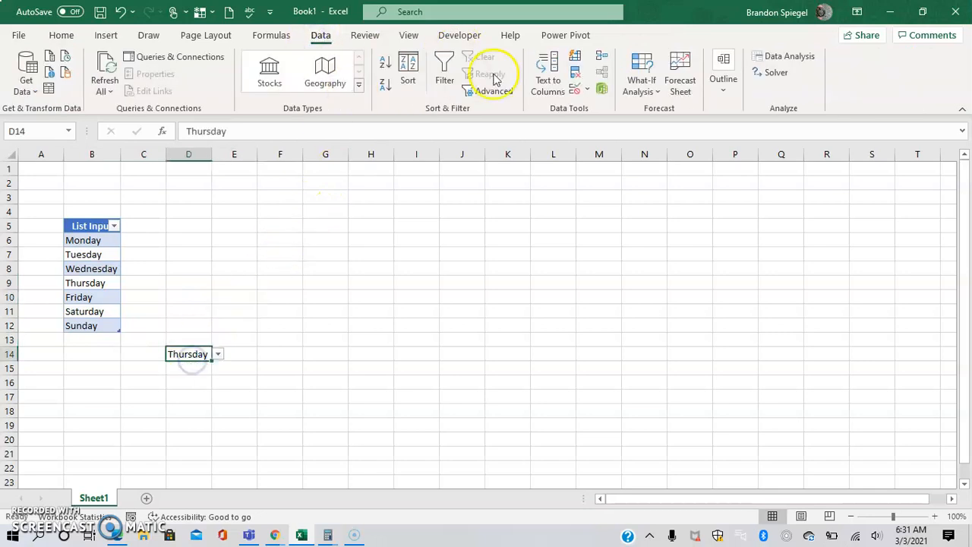
left_click(576, 89)
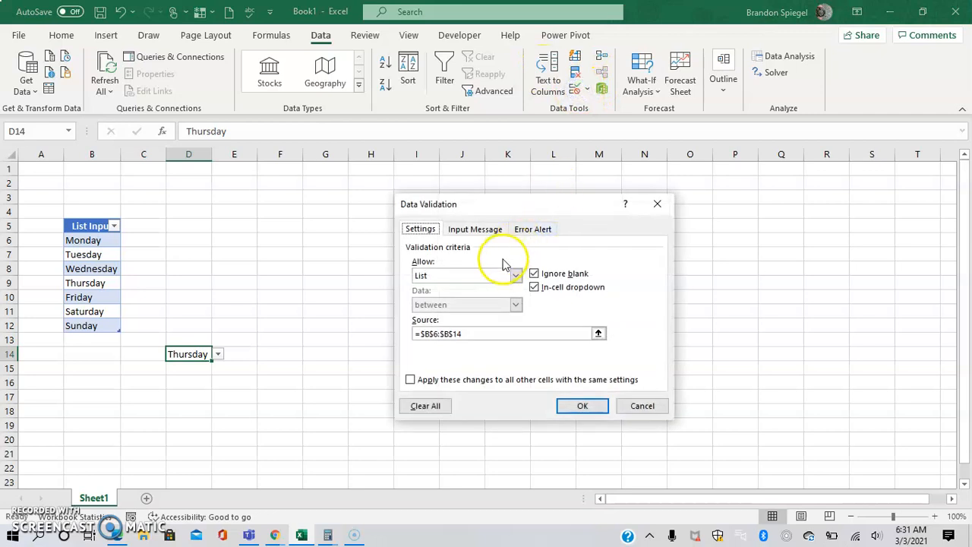
left_click(448, 333)
left_click_drag(459, 335, 341, 332)
key("BackSpace")
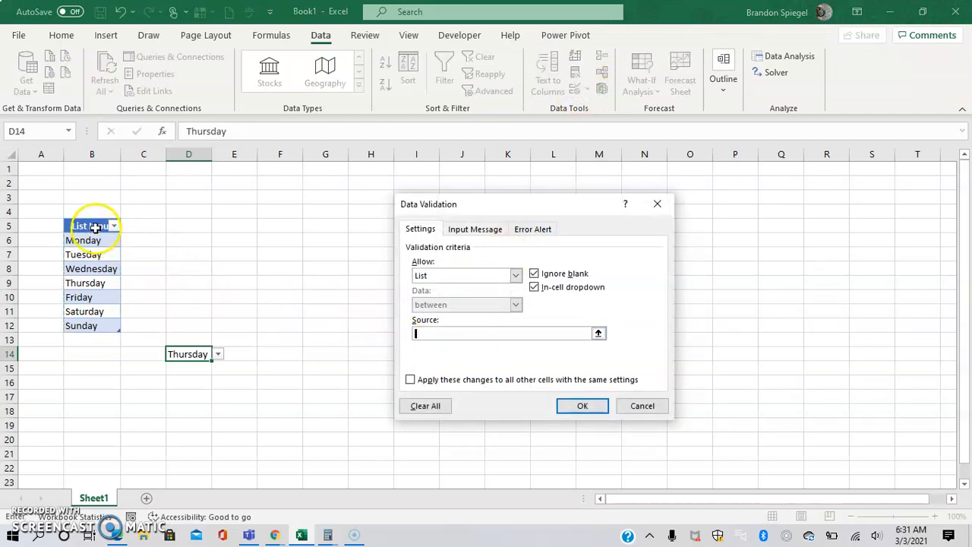
left_click_drag(91, 240, 99, 325)
left_click(577, 405)
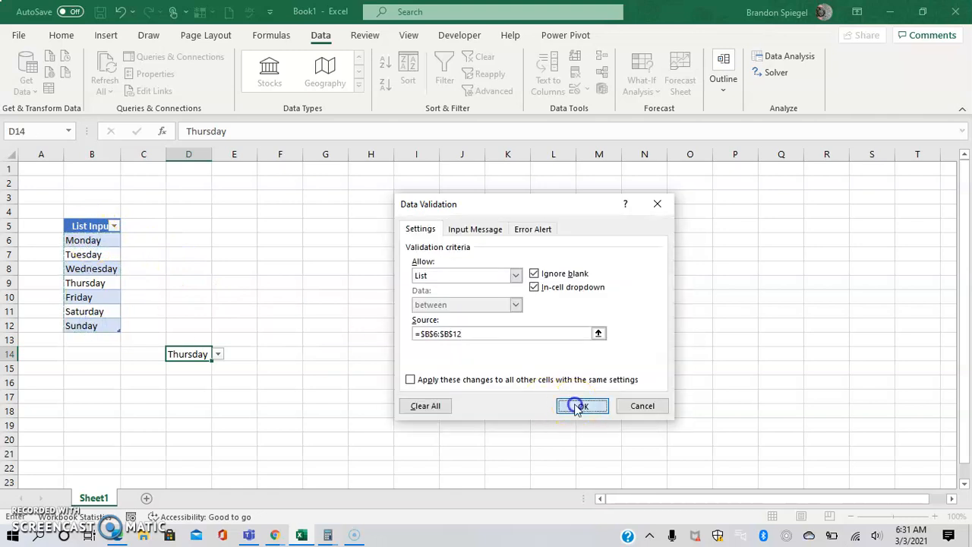
left_click(217, 354)
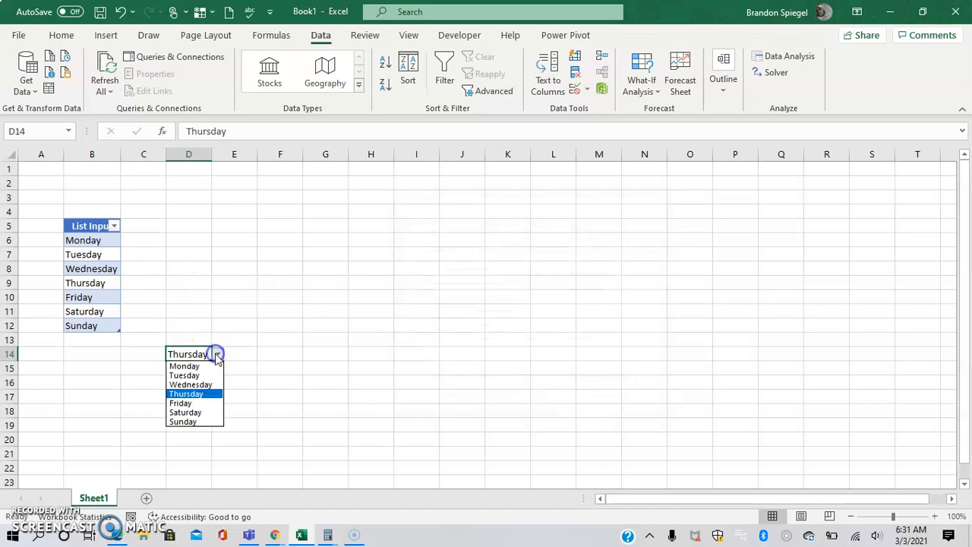
left_click(114, 373)
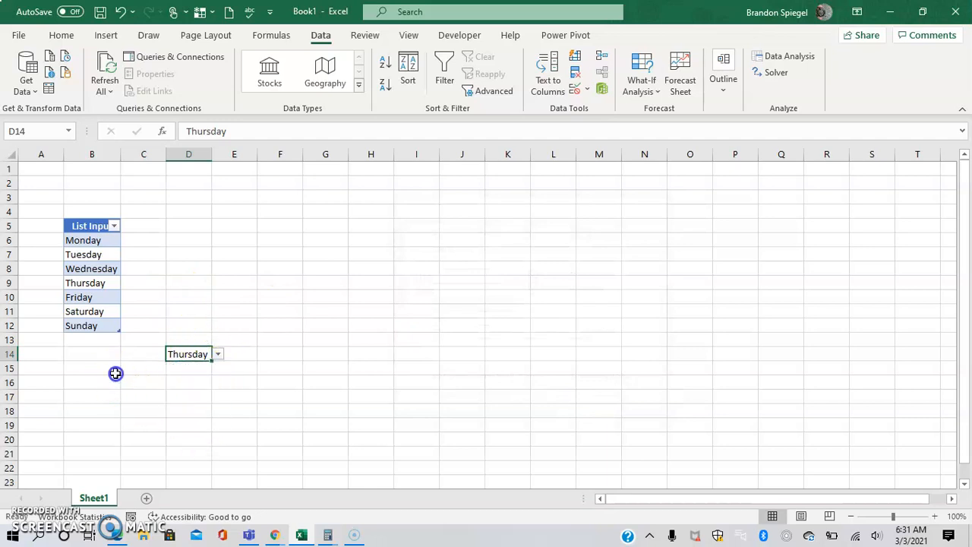
Add Weekend in B13 and Weekday in B14, directly below the table's last entry.
left_click(106, 351)
key("Up")
type("Weee")
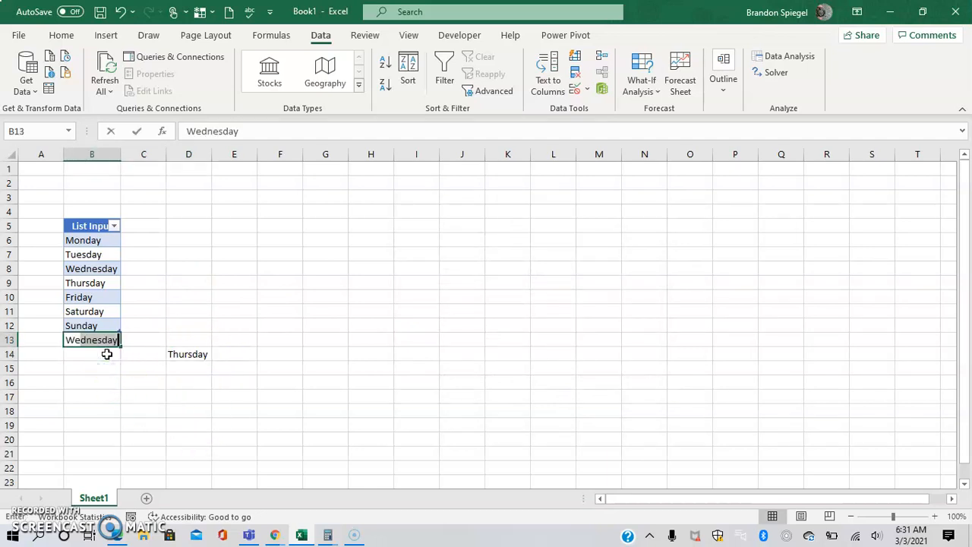
key("BackSpace")
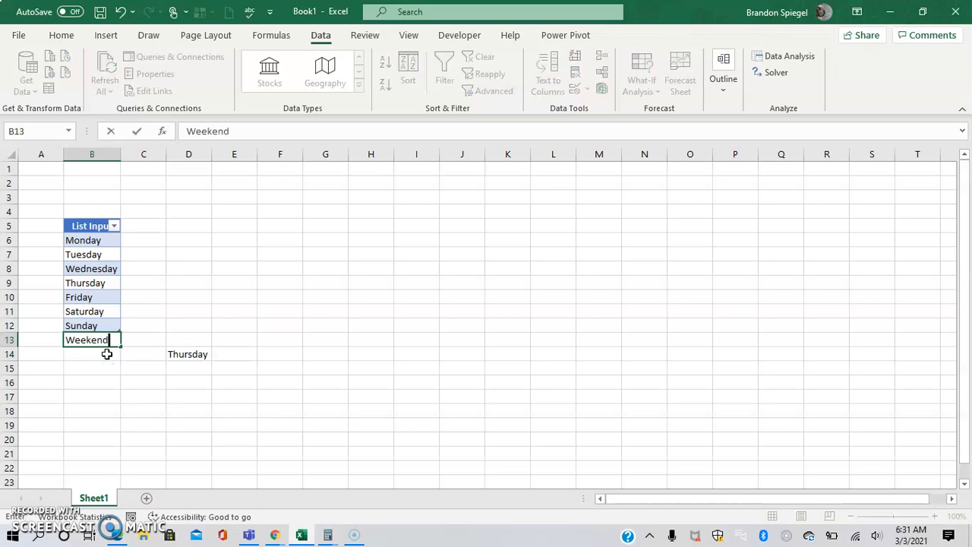
key("Return")
type("Weekday")
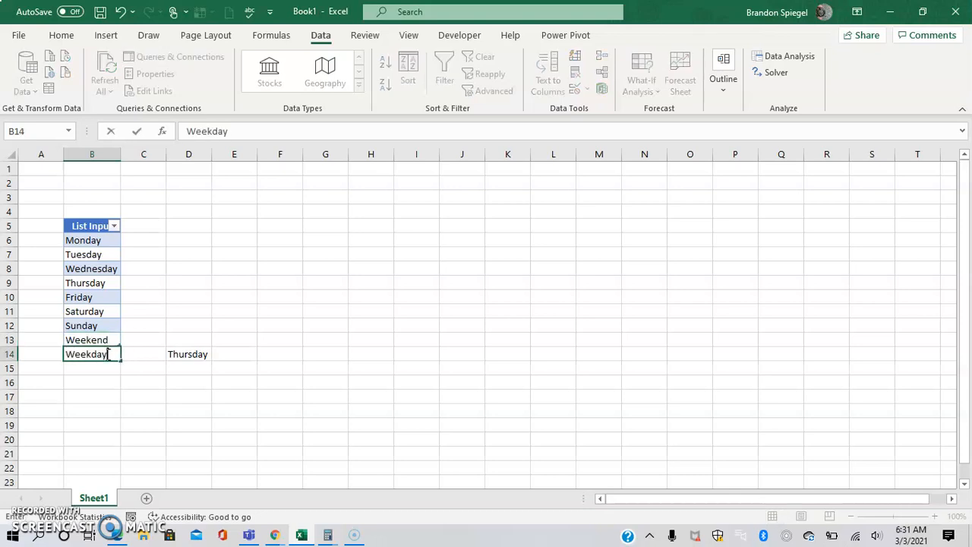
key("Return")
Review the choices in D14's dropdown down to the last entry without picking a different one.
left_click(191, 395)
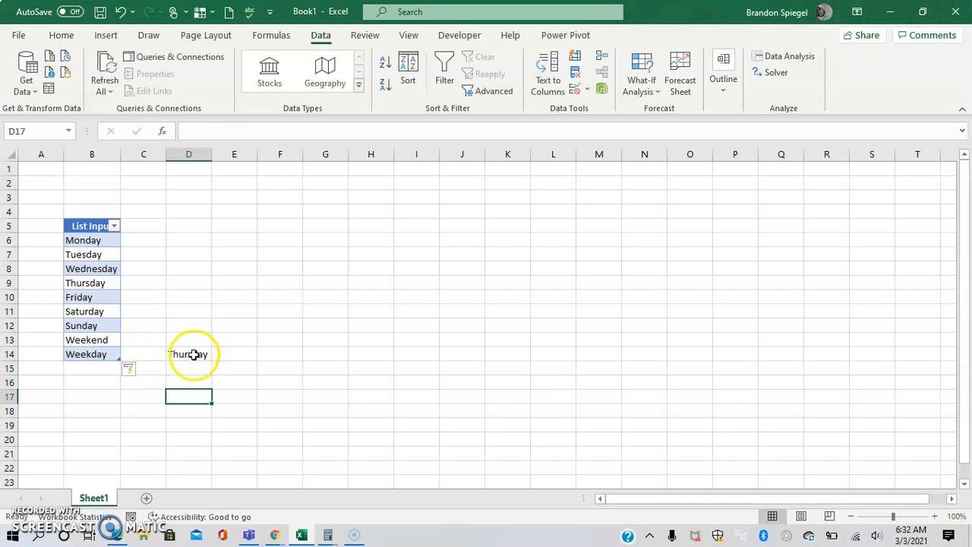
left_click(193, 355)
left_click(217, 354)
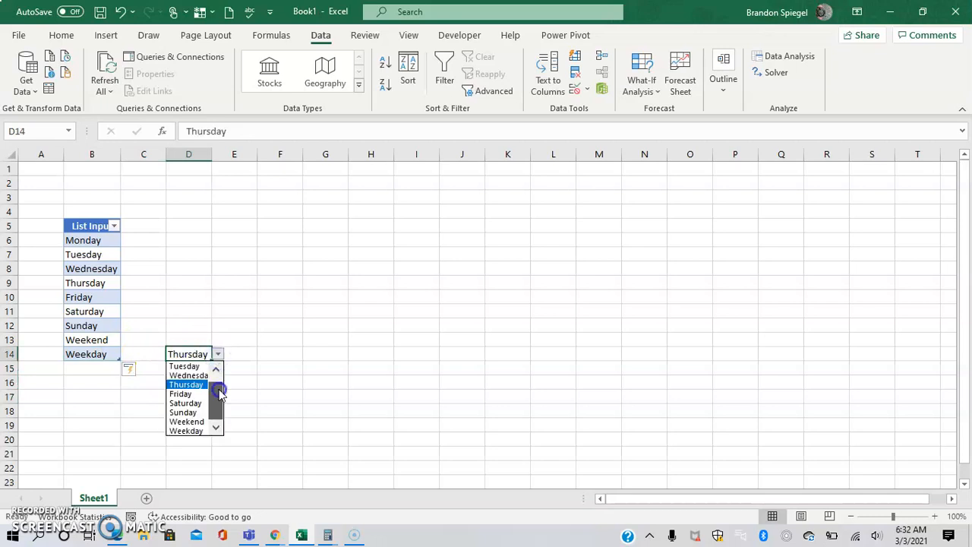
key("Escape")
Add the entry "This is cool" in B15, directly below Weekday in the list.
key("Return")
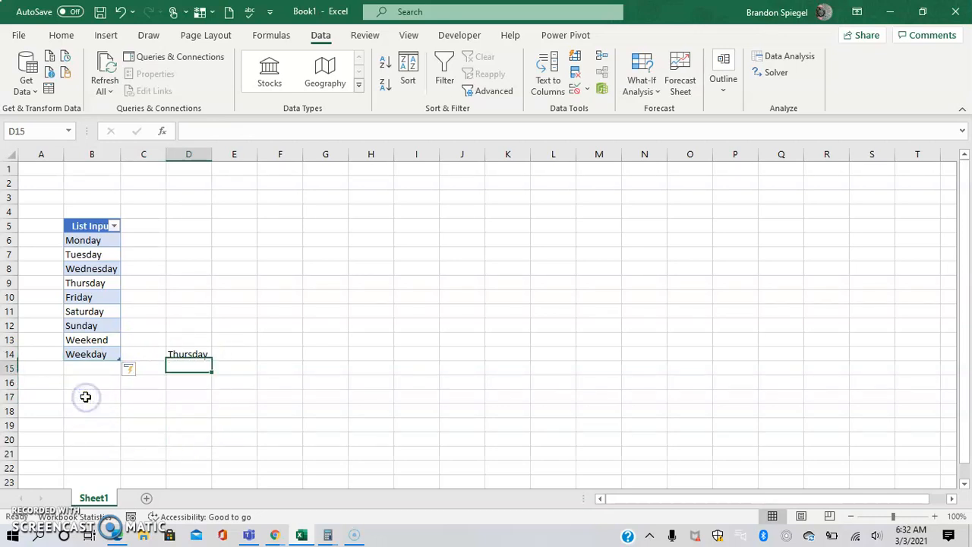
key("Left")
key("Left")
type("This is co")
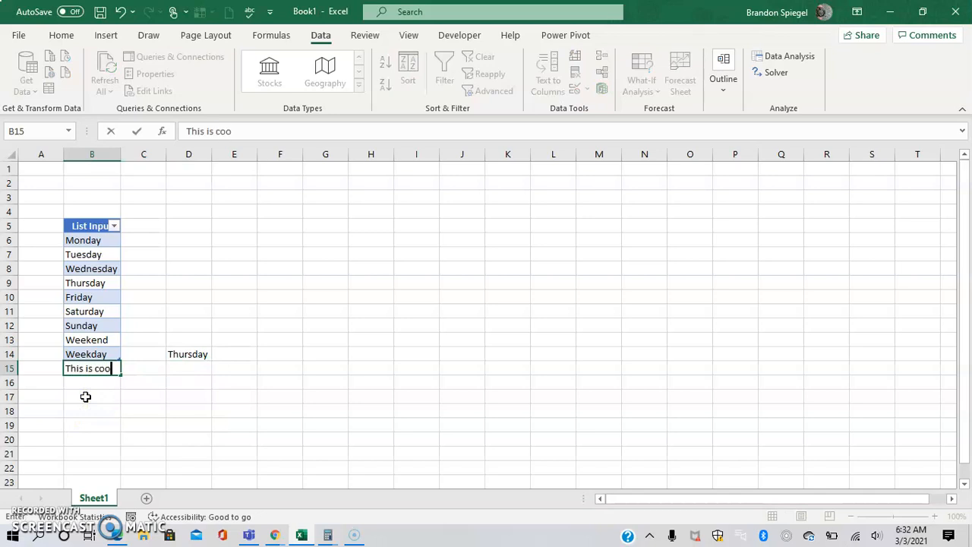
type("ol")
key("Return")
Check D14's dropdown for the entry just added to the list, keeping the current selection.
left_click(191, 353)
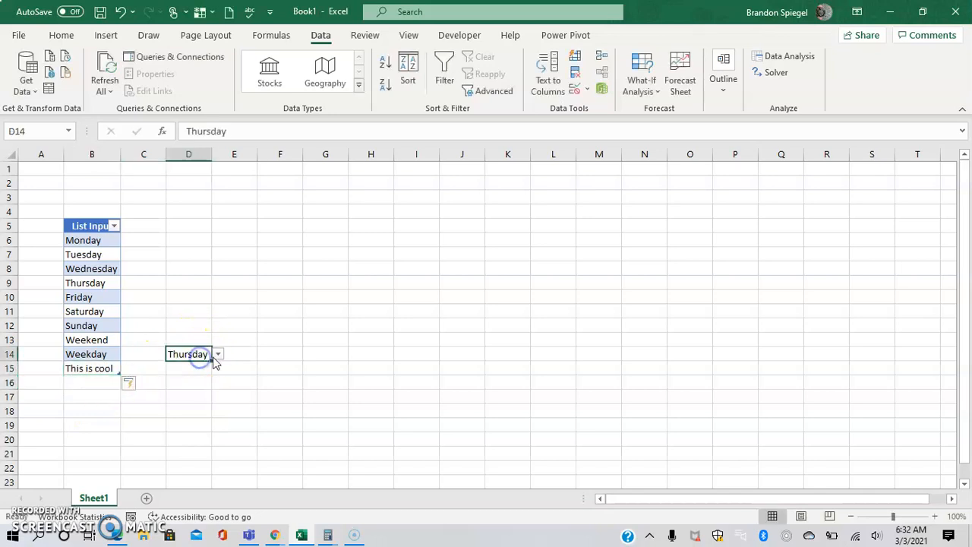
left_click(217, 354)
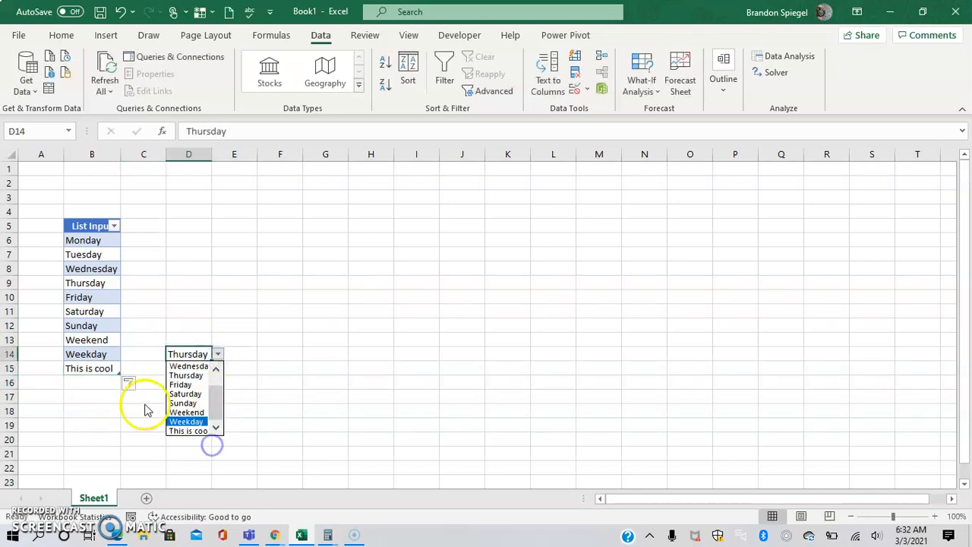
left_click(32, 498)
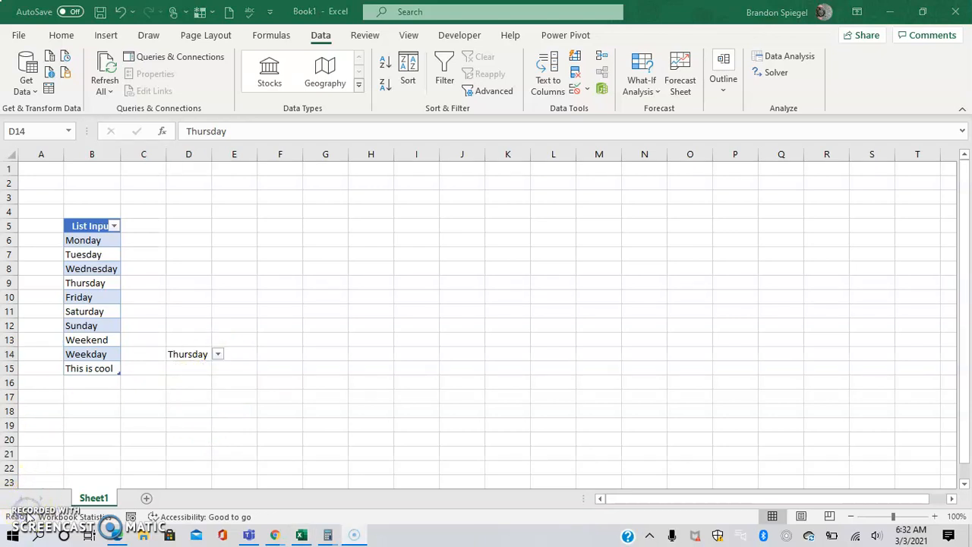
left_click(173, 403)
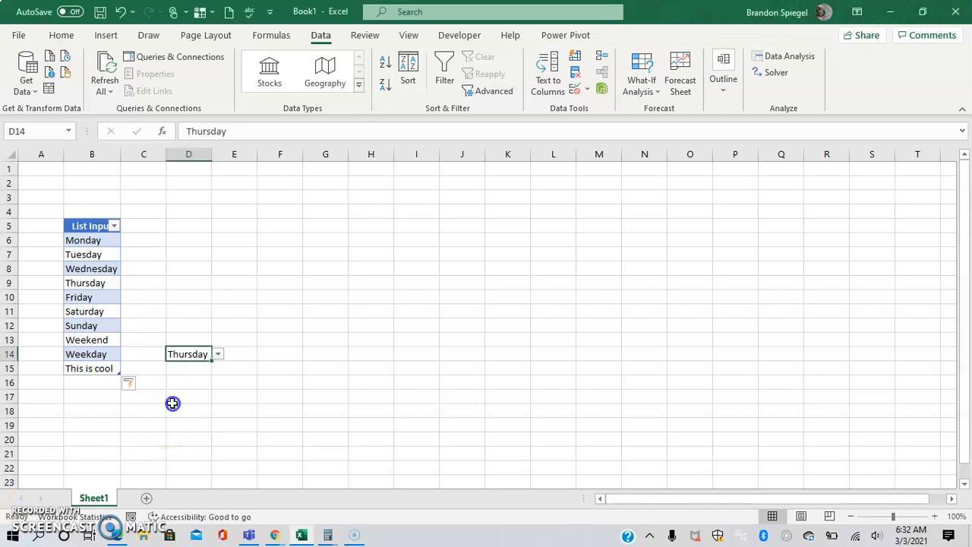
Give D14's data validation an input message titled "Instructions" reading "Click something from the list", and reselect the cell to view it.
left_click(187, 354)
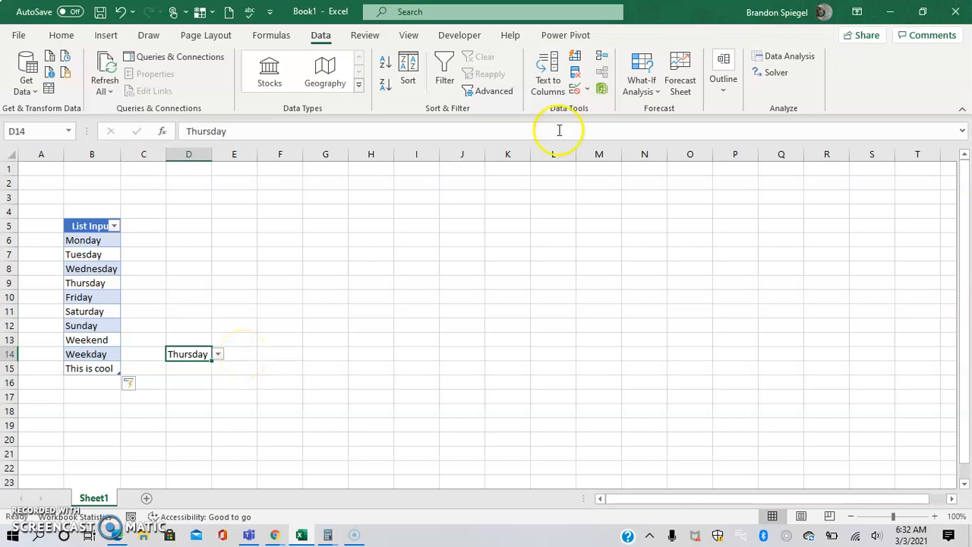
left_click(590, 89)
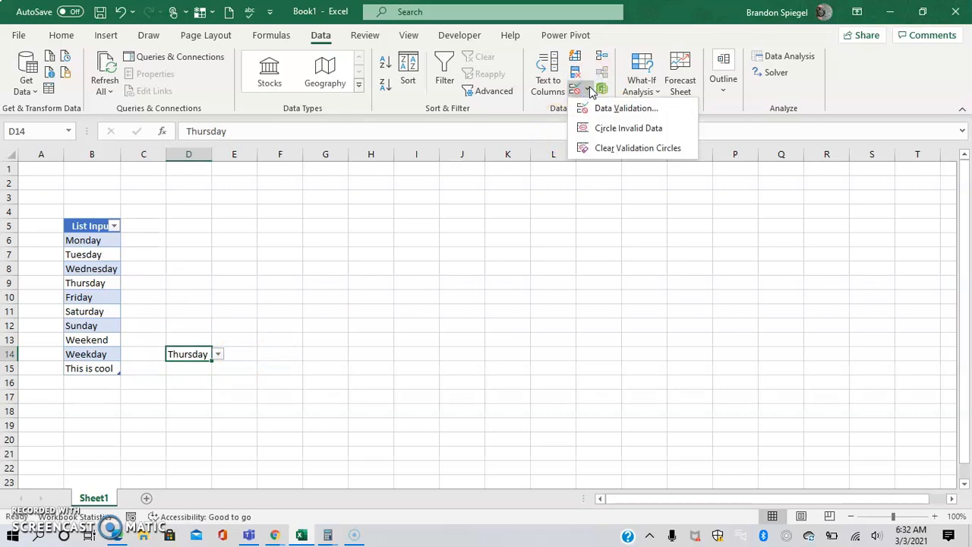
left_click(593, 106)
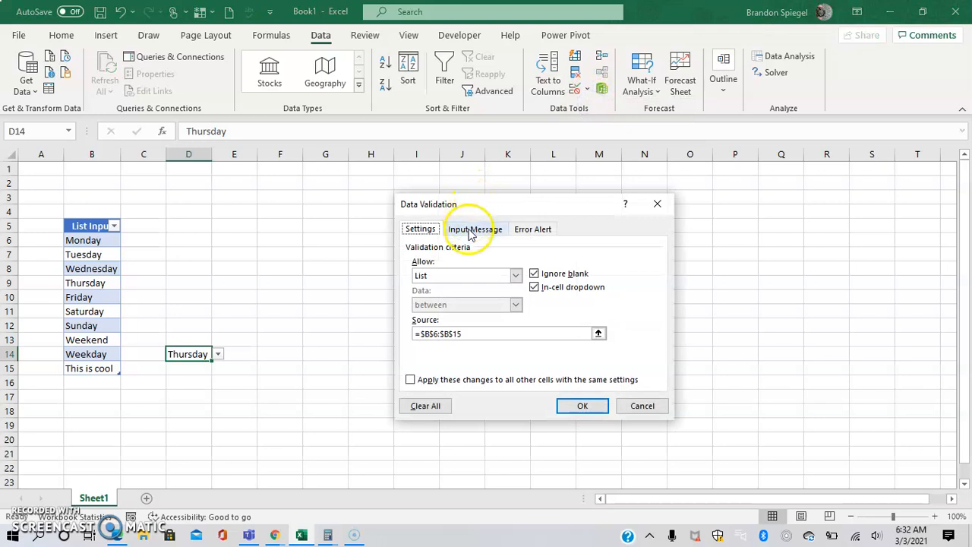
left_click(470, 230)
left_click(462, 294)
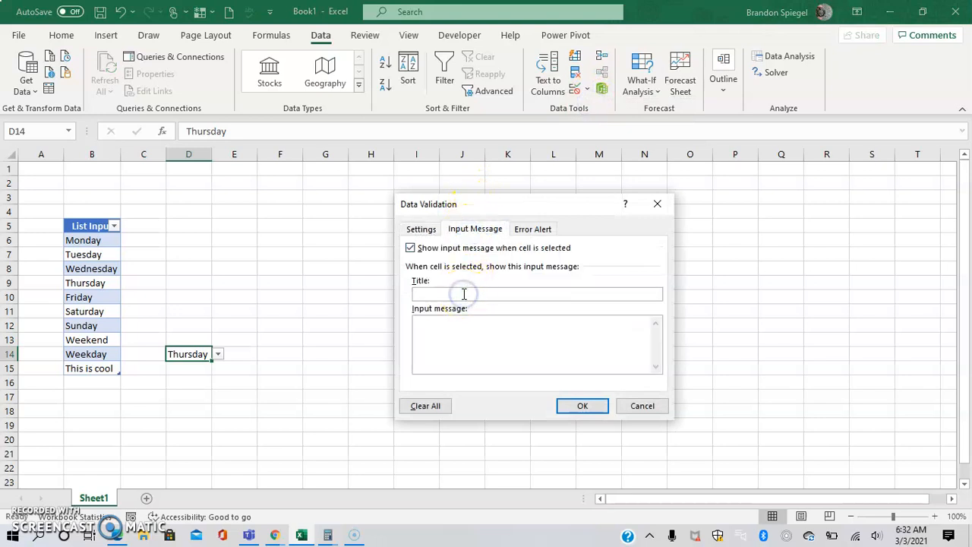
type("Instructions")
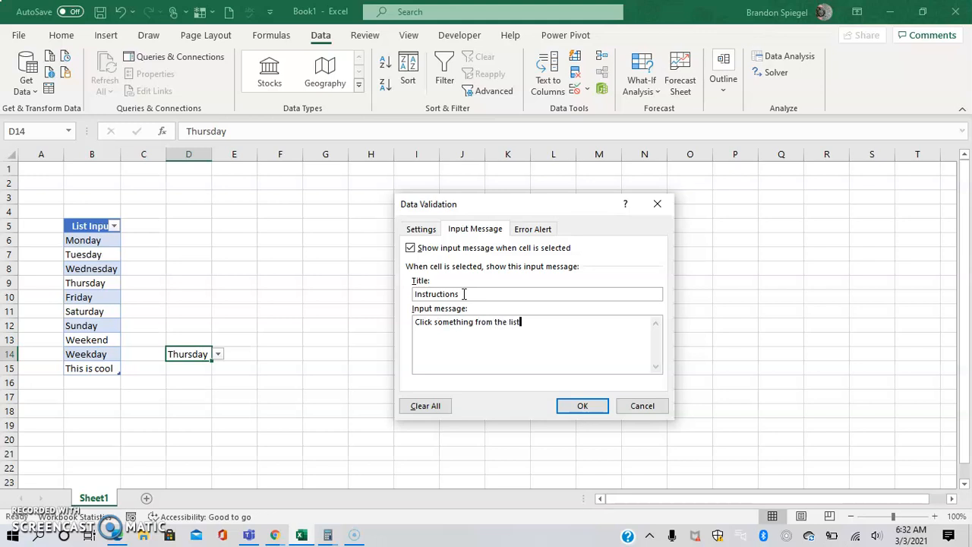
left_click(579, 405)
left_click(336, 386)
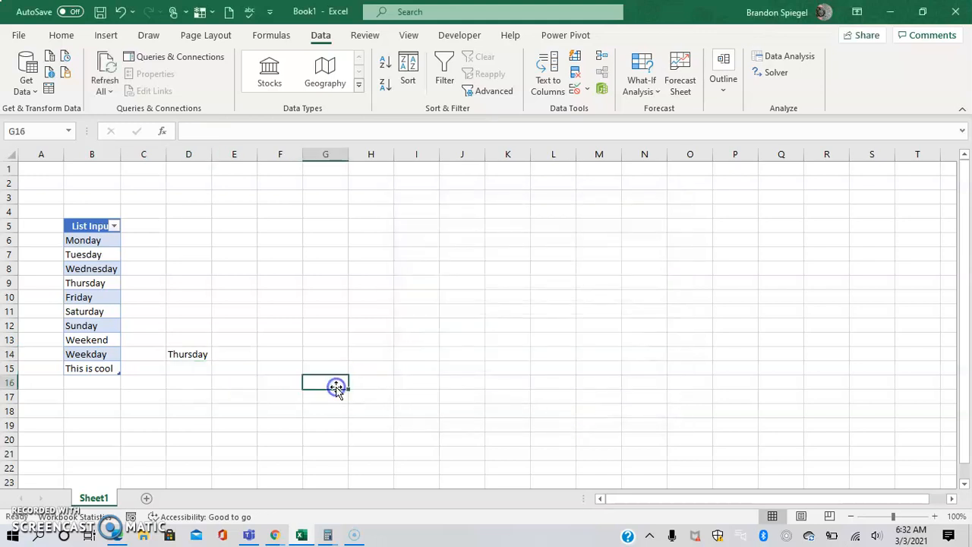
left_click(189, 354)
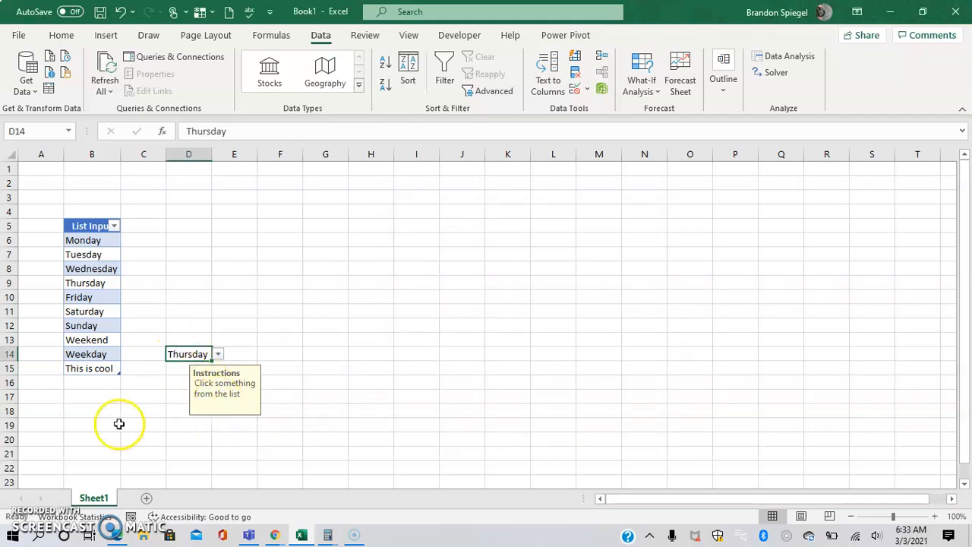
Open the error alert settings of D14's data validation, compare the alert styles, and set the style to Information.
left_click(586, 95)
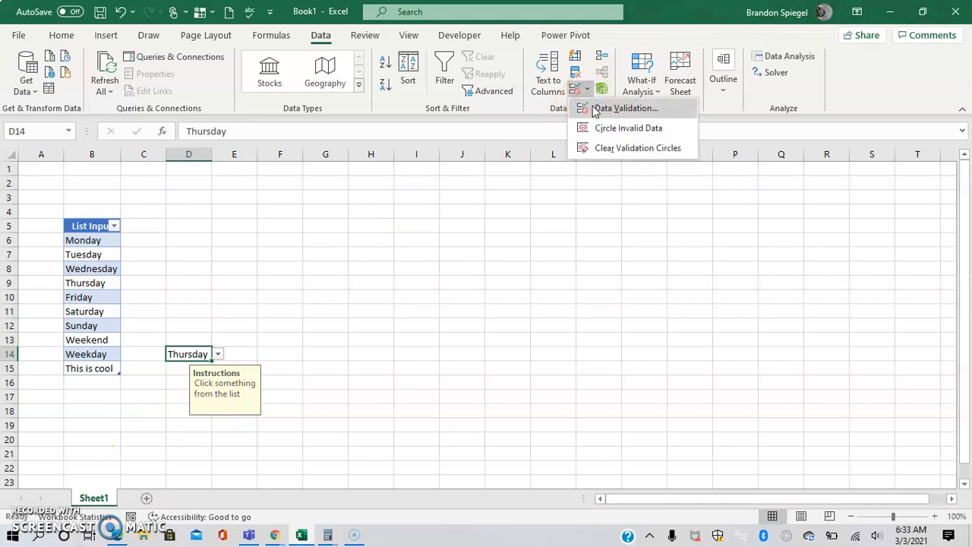
left_click(583, 104)
left_click(534, 229)
left_click(483, 295)
left_click(455, 294)
left_click(448, 325)
left_click(437, 299)
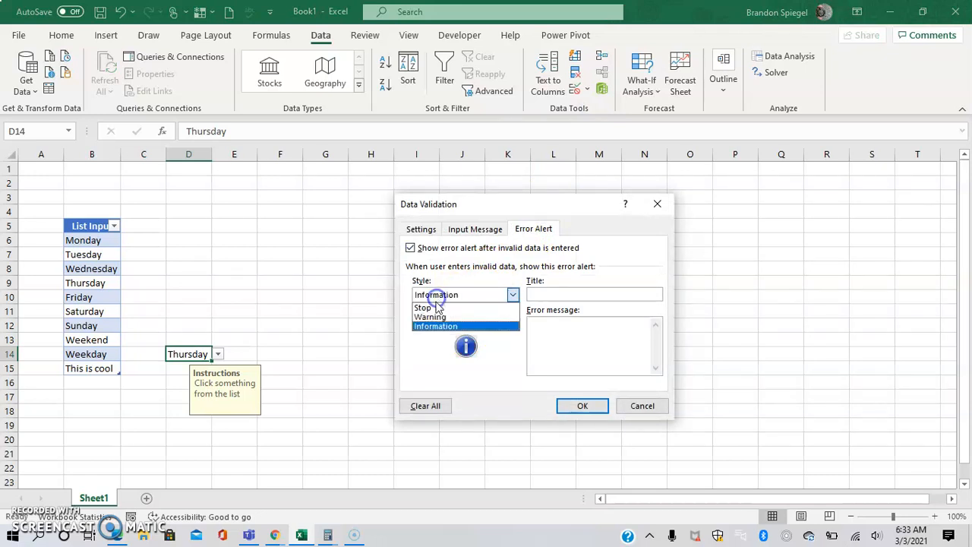
left_click(433, 316)
left_click(431, 299)
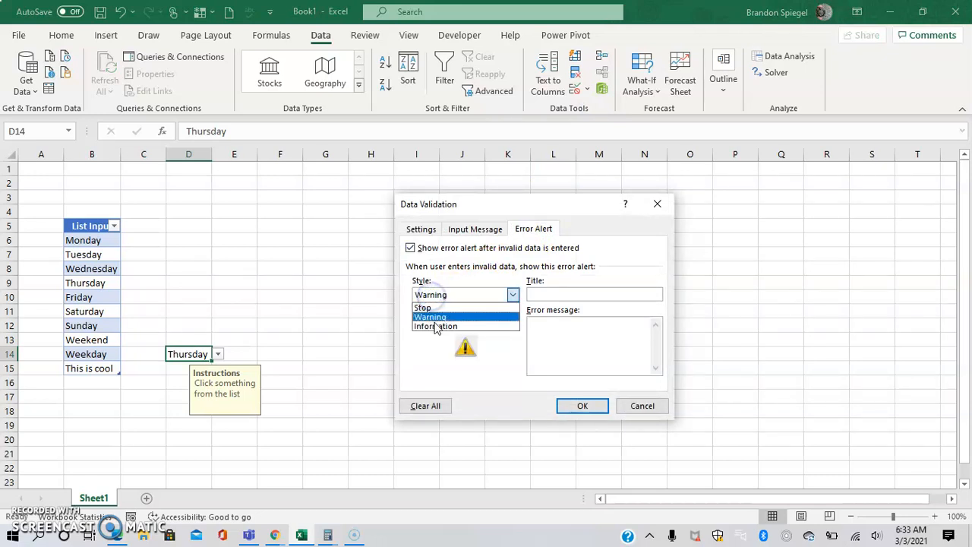
left_click(434, 326)
Give the error alert the title "This cell contains a list" and the message "please select something from the lsit", and apply the validation.
left_click(557, 296)
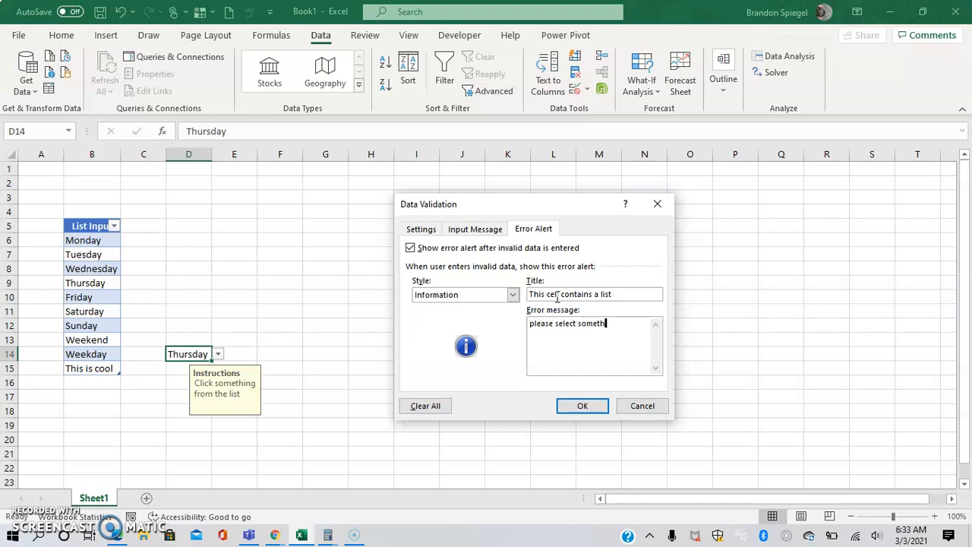
type("om the")
left_click(575, 405)
Test the error alert by entering "cool" in D14 and accepting the invalid entry.
left_click(324, 357)
left_click(205, 355)
type("cool")
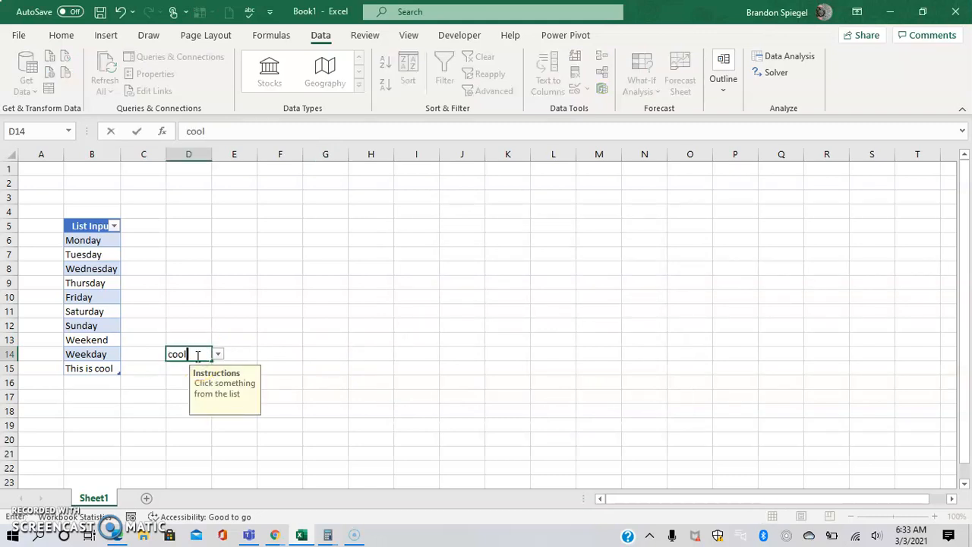
key("Return")
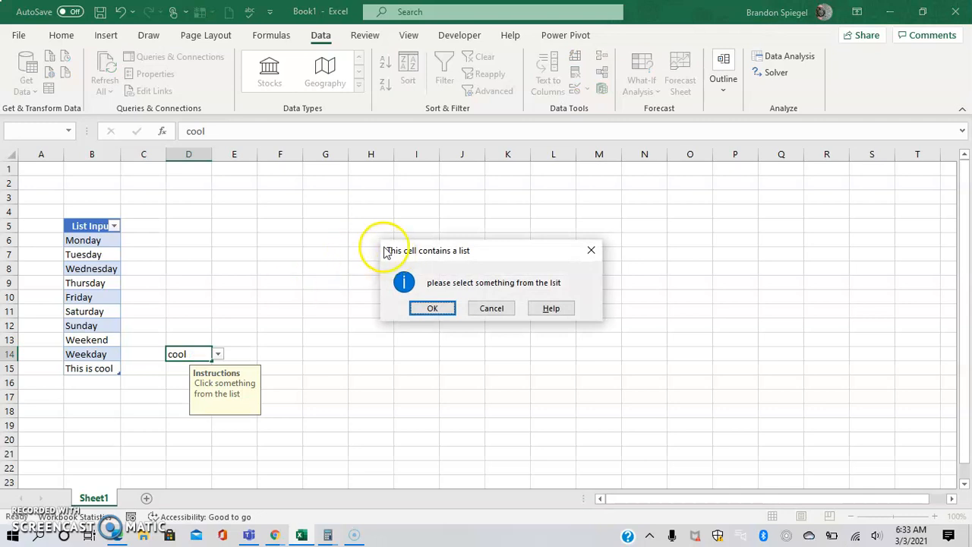
key("Return")
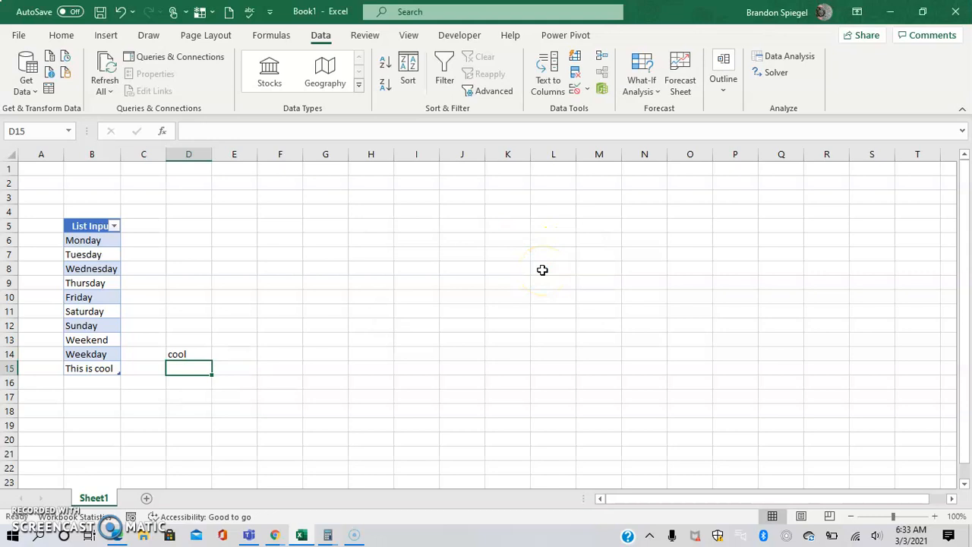
Clear the contents of D14.
key("Up")
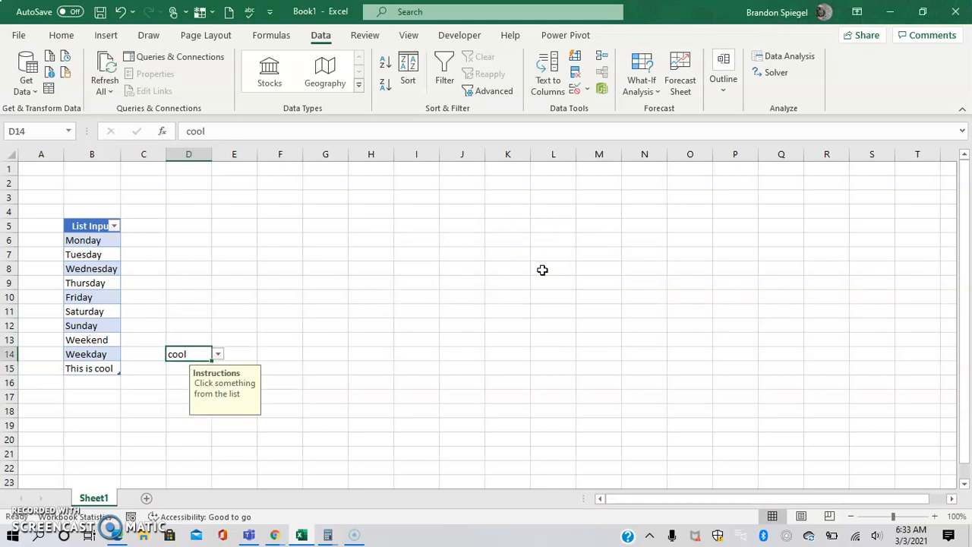
key("Delete")
key("Down")
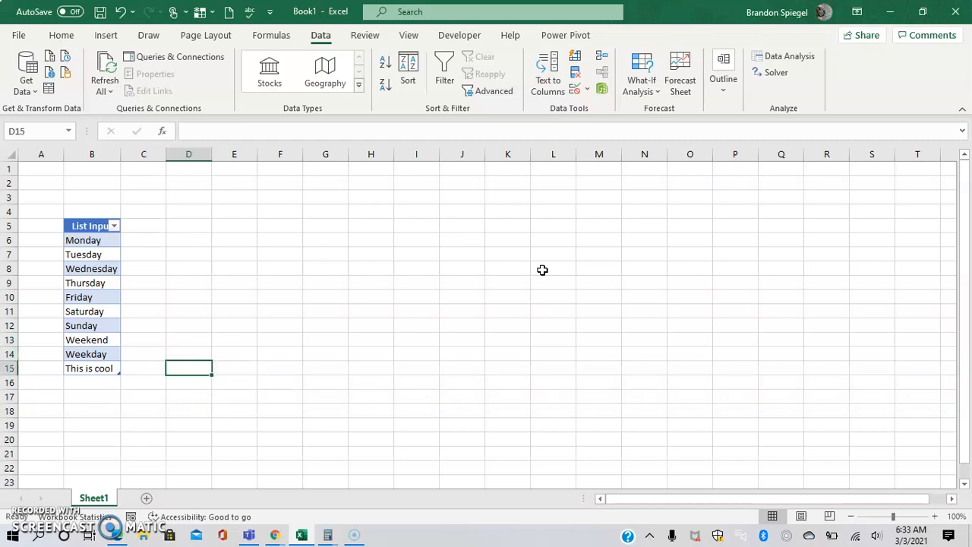
Move the selection off D14 and back several times to see when its dropdown arrow and input message appear.
left_click(245, 382)
key("Up")
key("Left")
key("Up")
key("Down")
key("Up")
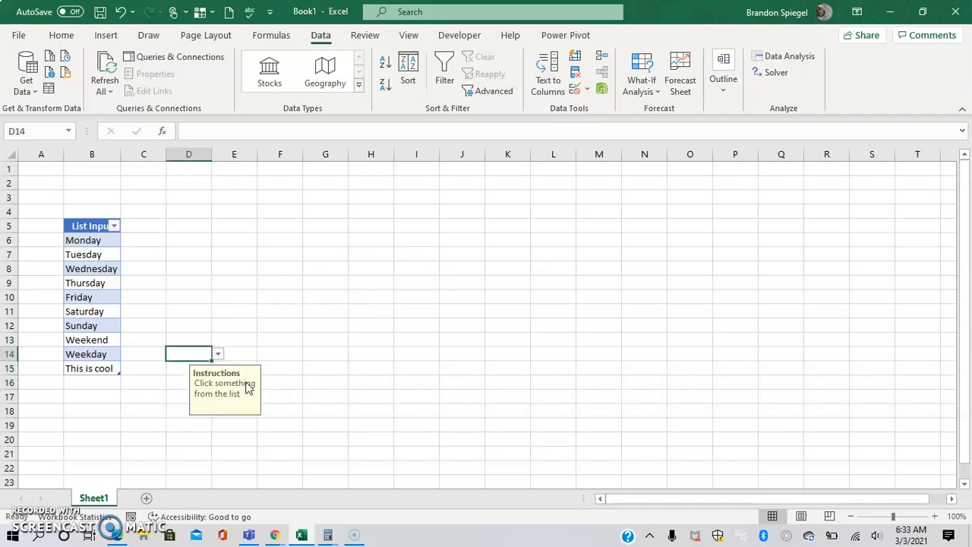
key("Down")
key("Down")
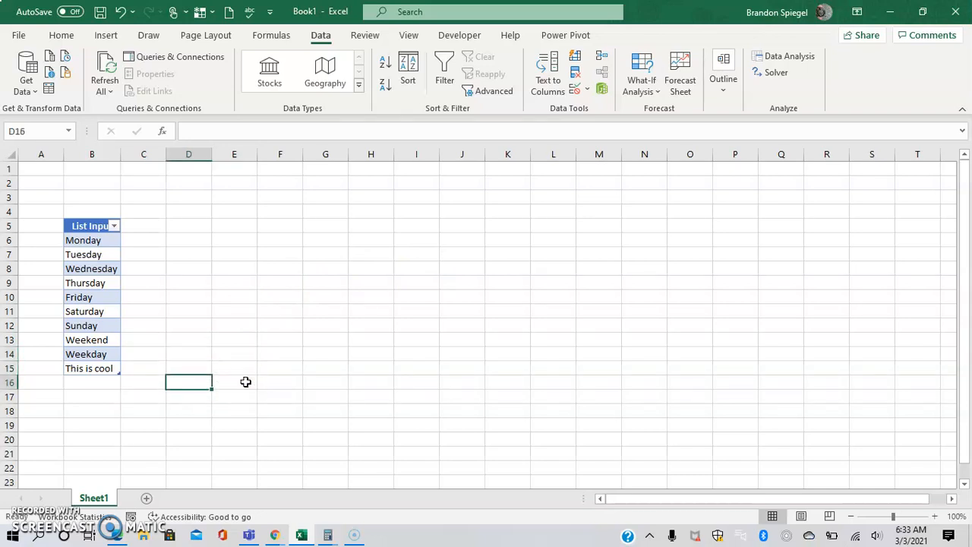
key("Up")
key("Up")
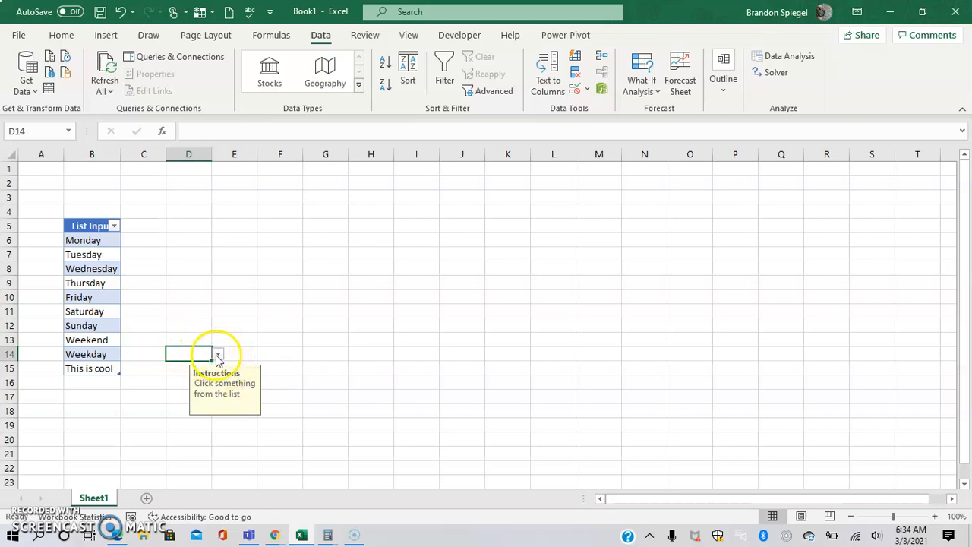
left_click(270, 355)
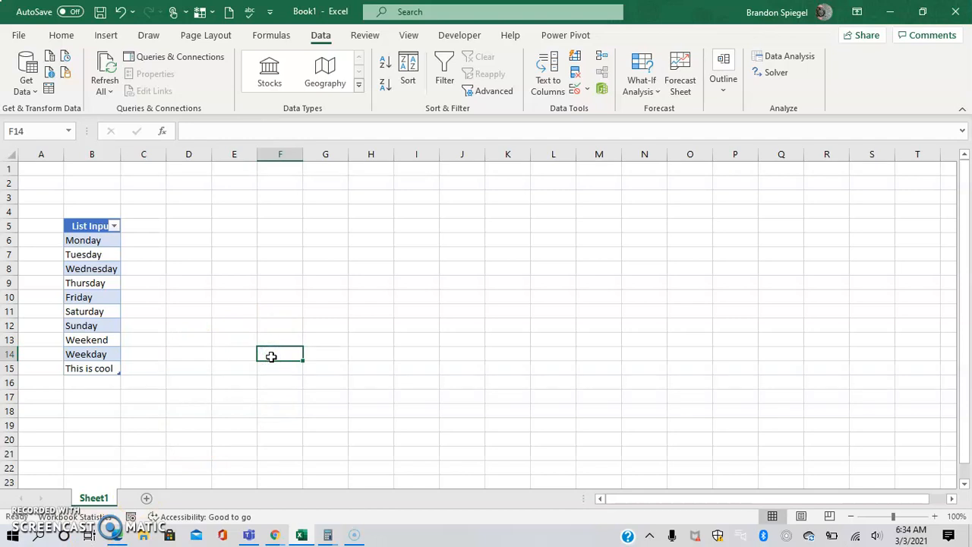
key("Left")
key("Left")
left_click(270, 381)
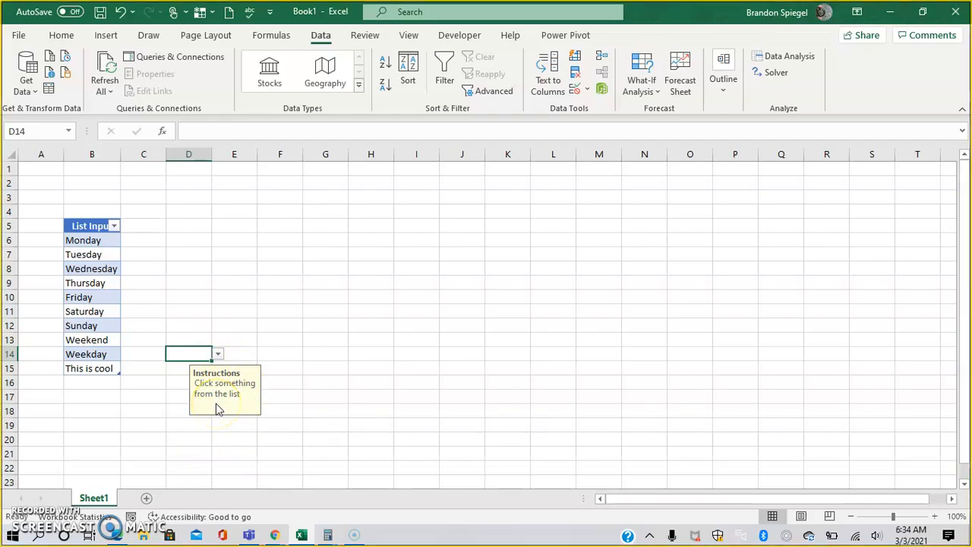
Take a screen snip of D14's dropdown arrow, paste it as a picture, and position it just inside E14 beside the cell.
key("super+shift+s")
left_click_drag(213, 348, 222, 359)
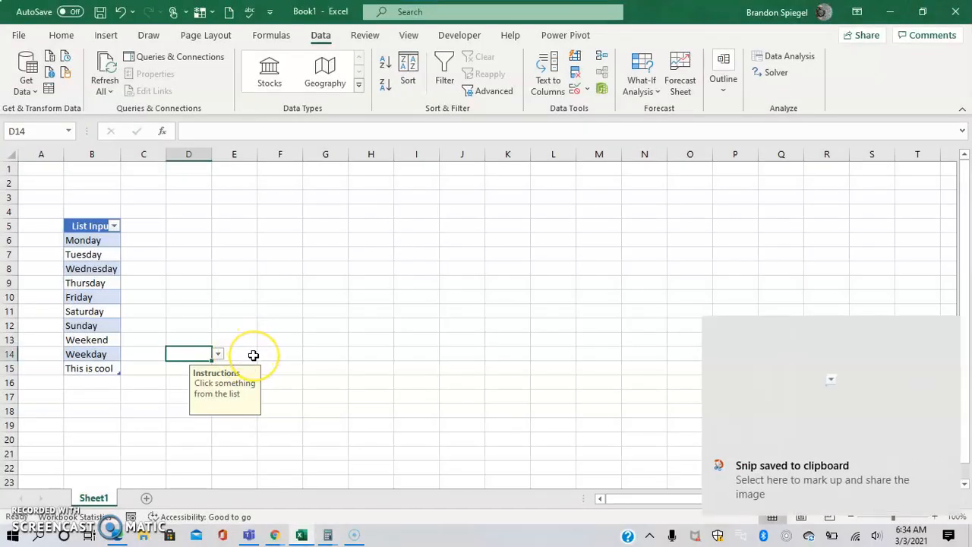
left_click(254, 354)
key("ctrl+v")
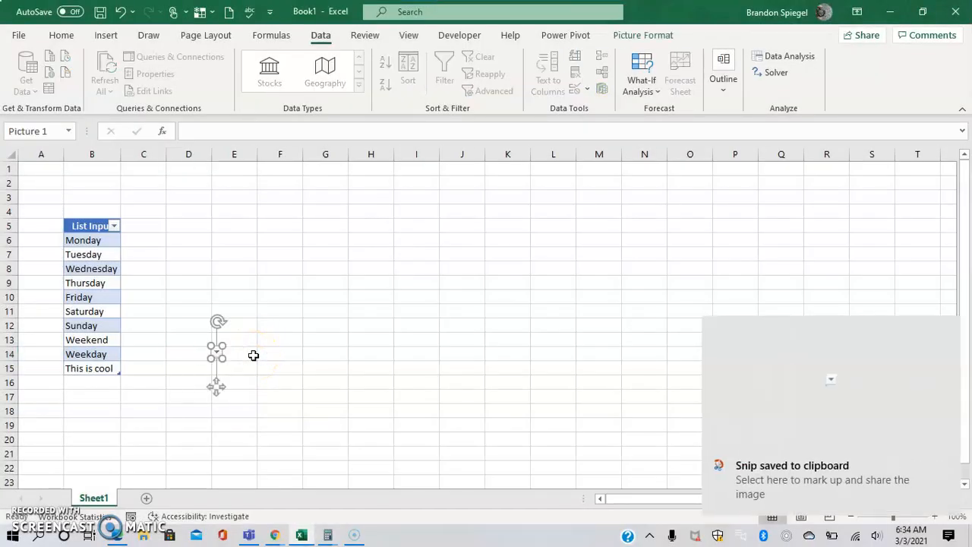
left_click(218, 353)
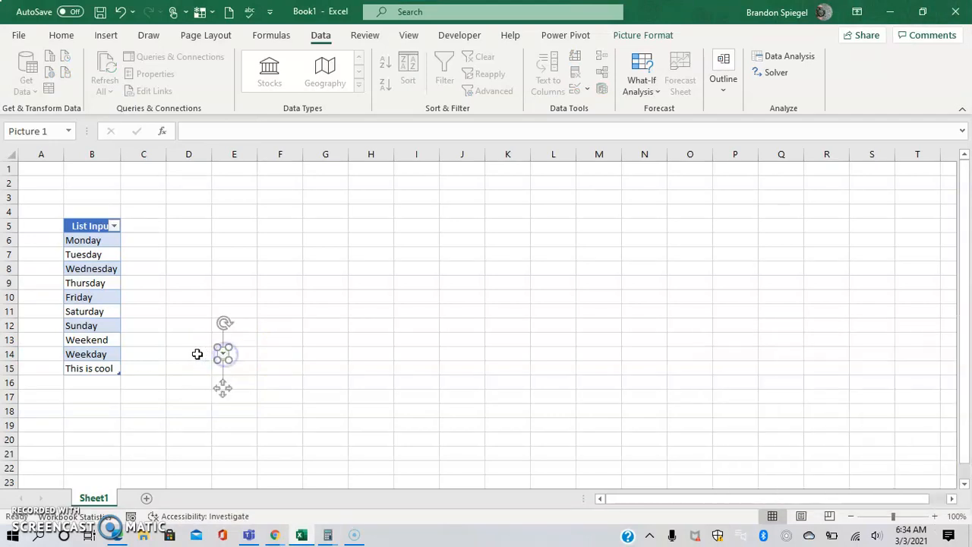
Compare the pasted arrow picture with the real dropdown arrow by selecting D14 and then an empty cell.
left_click(197, 354)
left_click(220, 354)
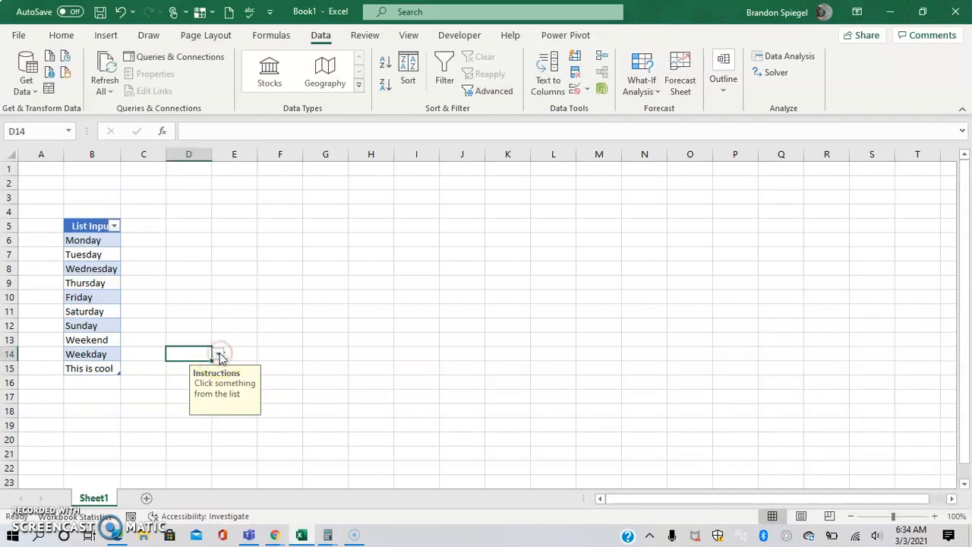
left_click(272, 351)
left_click(224, 353)
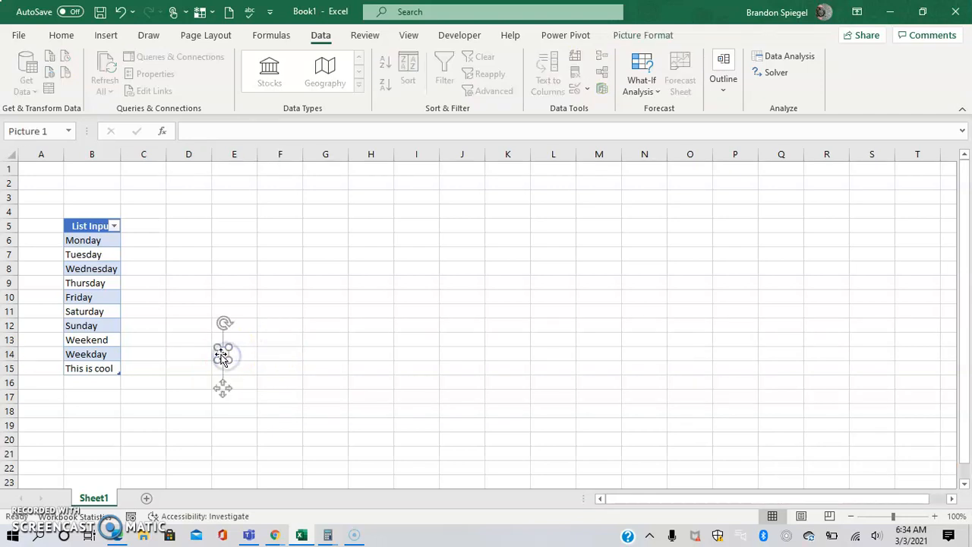
right_click(222, 355)
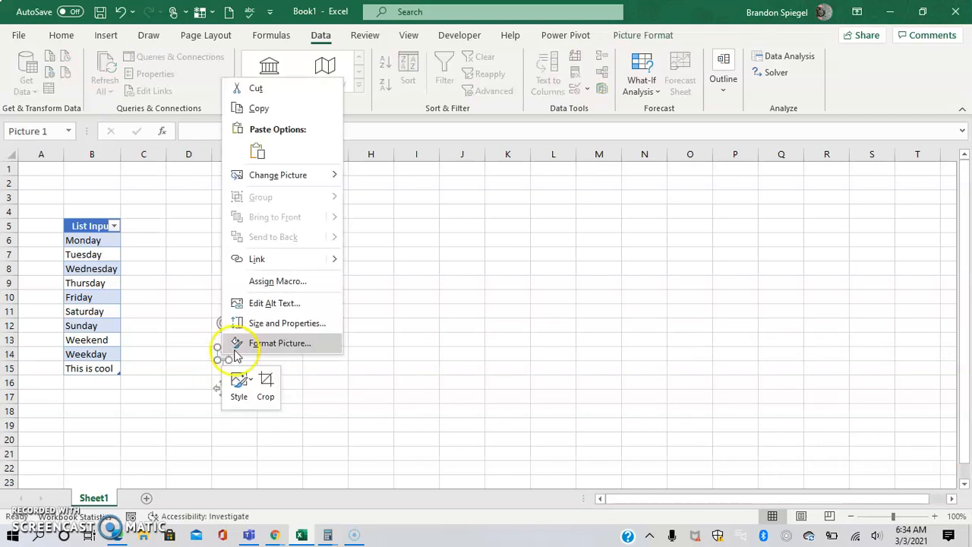
left_click(255, 347)
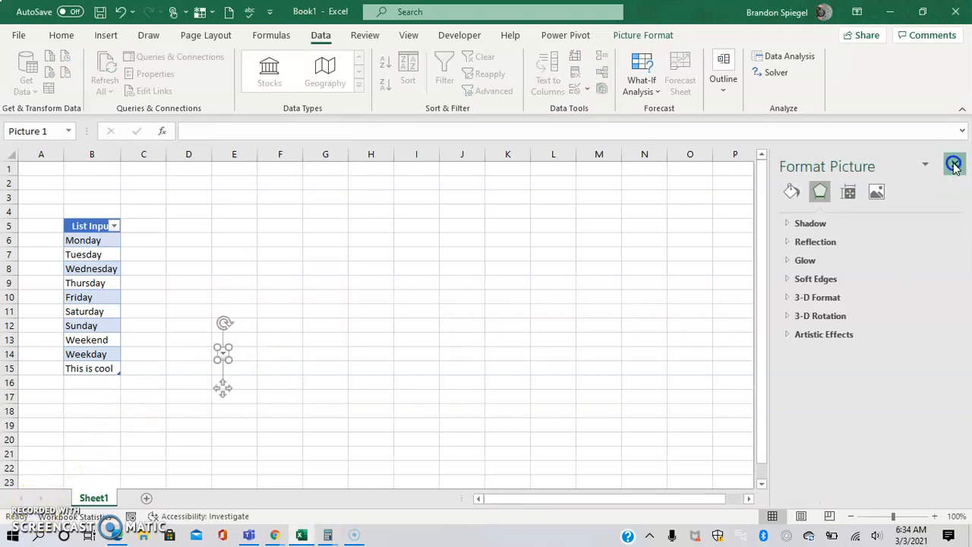
left_click(954, 164)
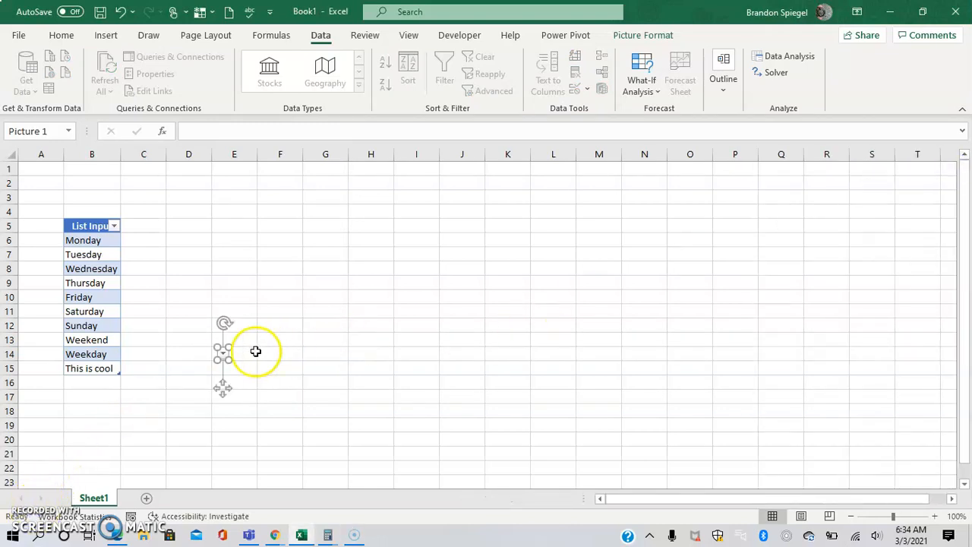
left_click(305, 351)
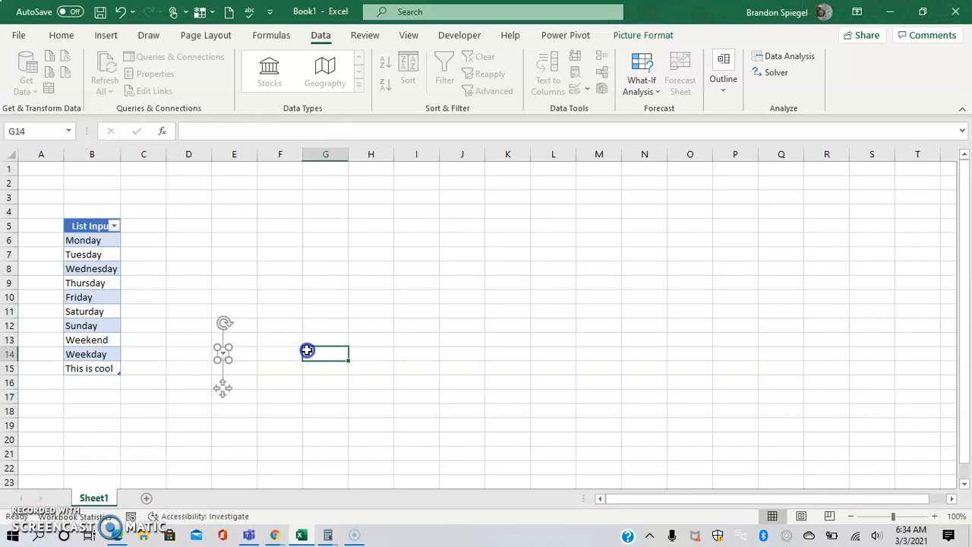
Link the arrow picture to cell D14 on Sheet1 as a place in this document.
right_click(223, 355)
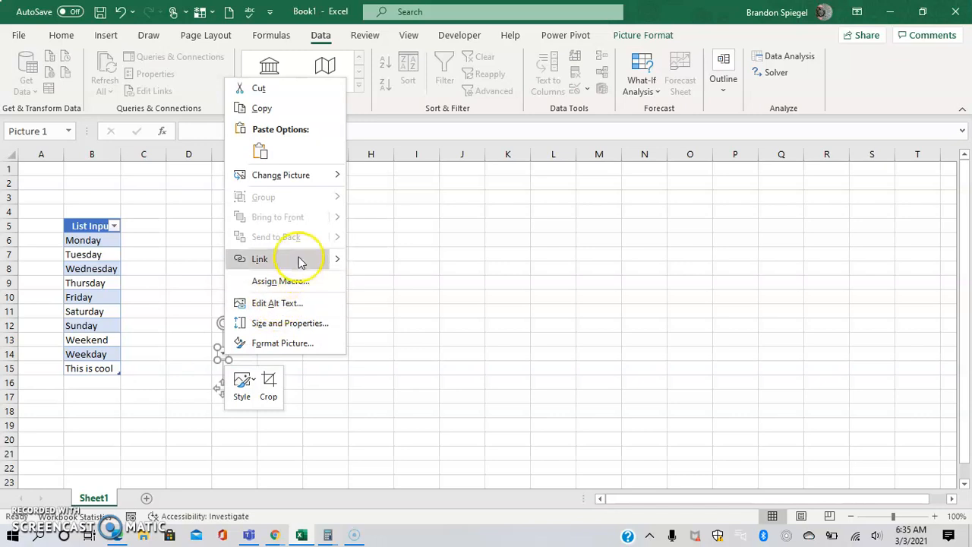
left_click(337, 259)
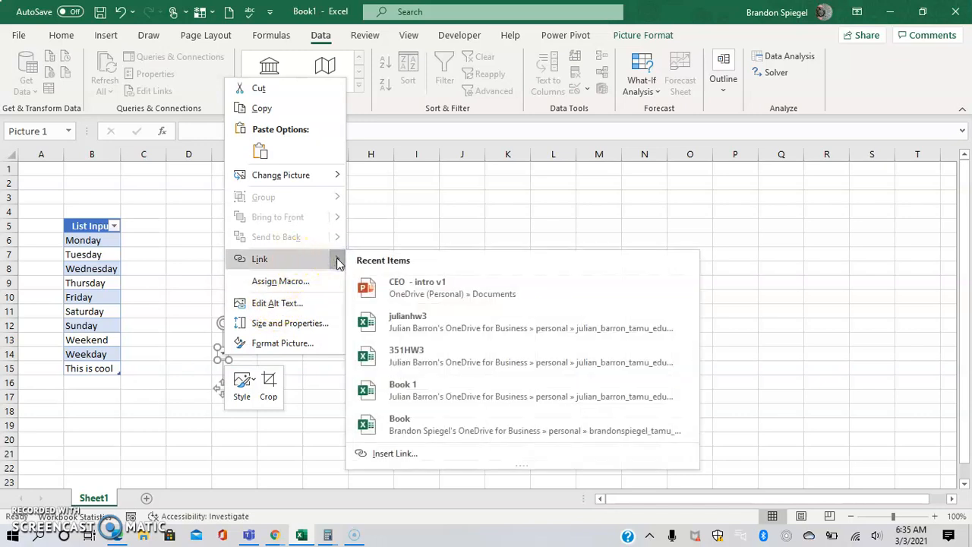
left_click(373, 451)
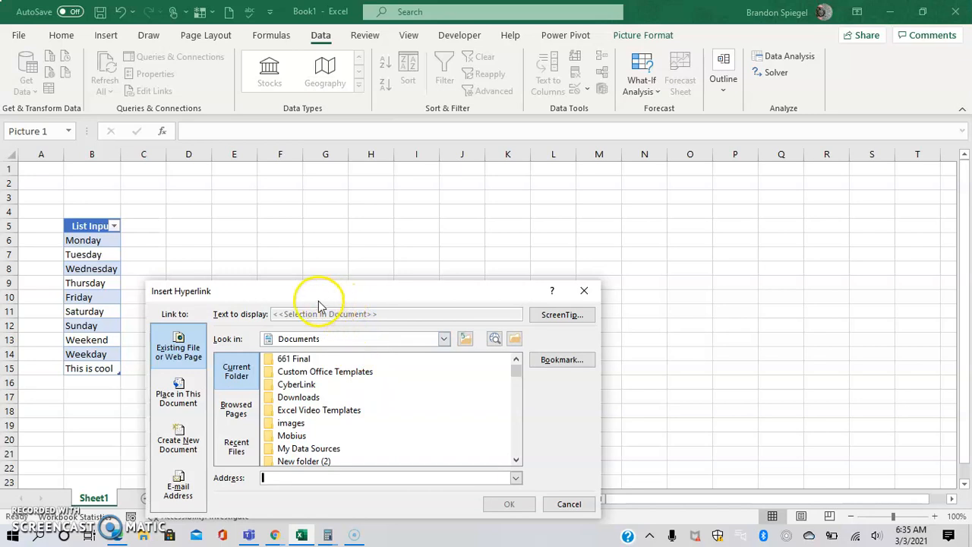
left_click_drag(314, 294, 403, 195)
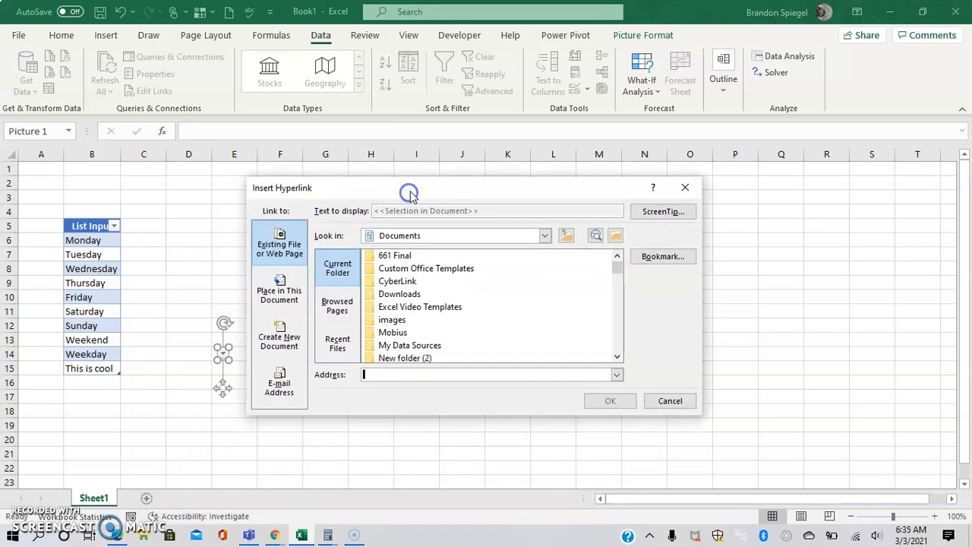
left_click(278, 293)
left_click_drag(336, 247, 314, 249)
key("BackSpace")
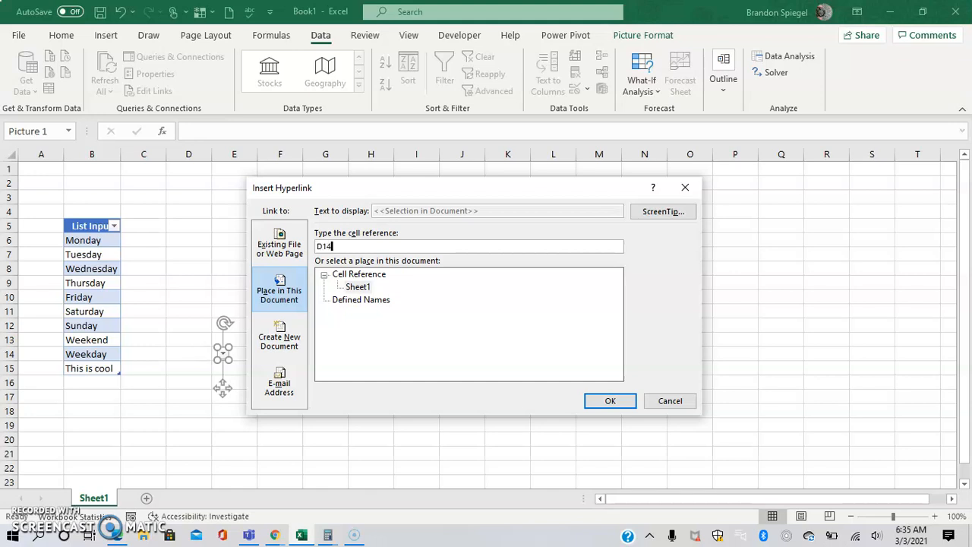
left_click(610, 400)
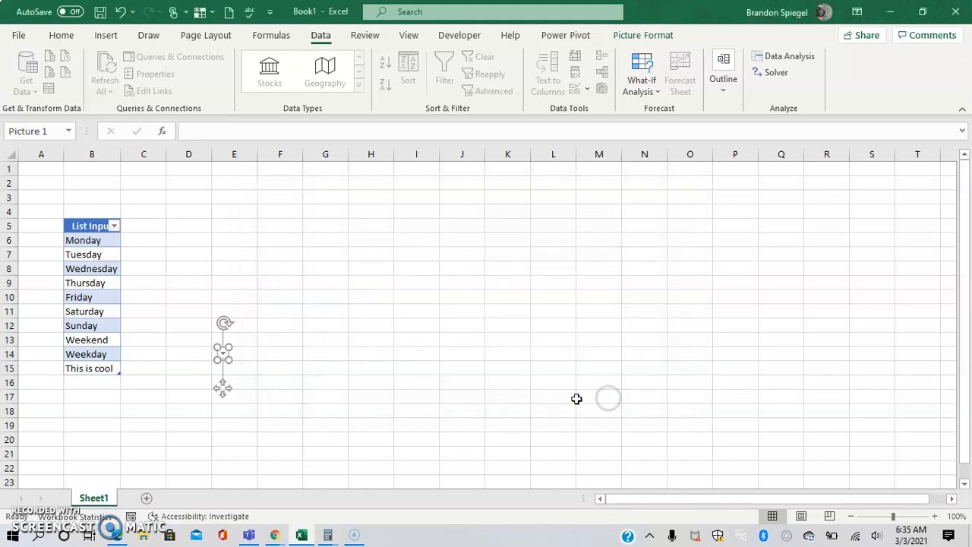
Test the linked arrow picture repeatedly from other cells to check that it jumps to D14 and its dropdown.
left_click(369, 355)
left_click(223, 352)
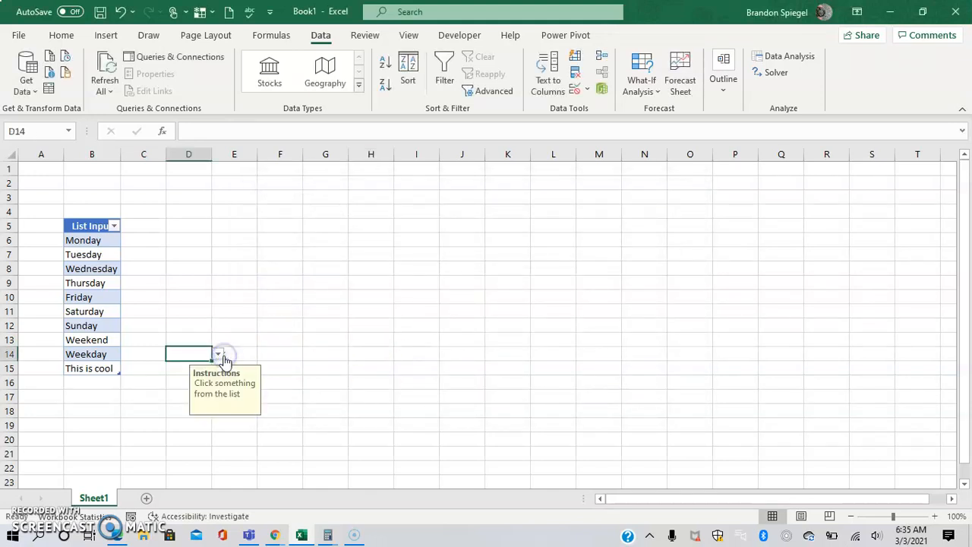
left_click(266, 358)
left_click(215, 354)
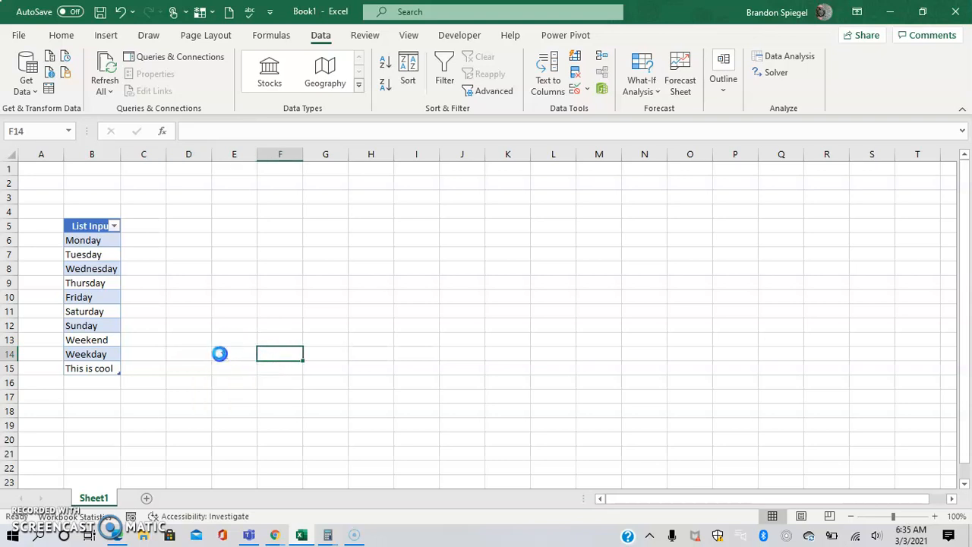
left_click(246, 353)
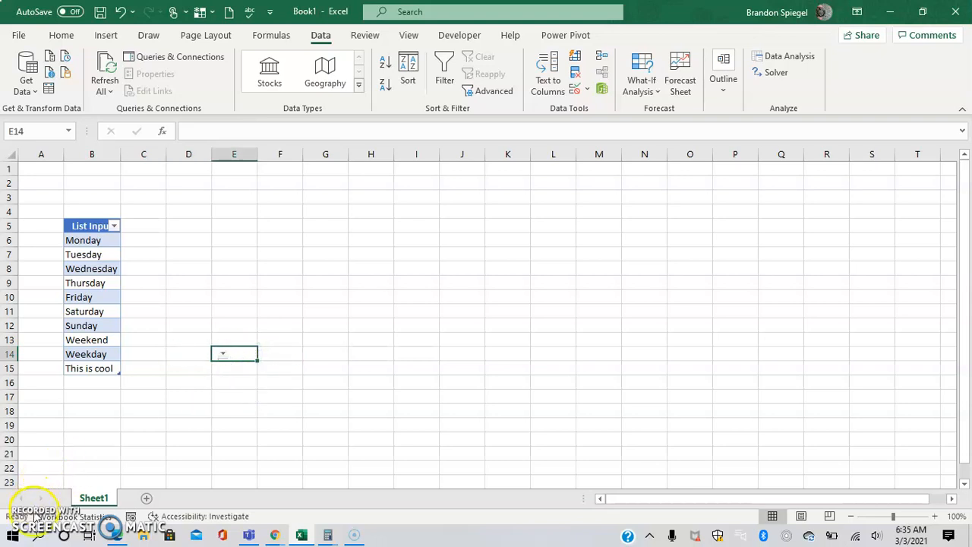
left_click(245, 350)
left_click(224, 368)
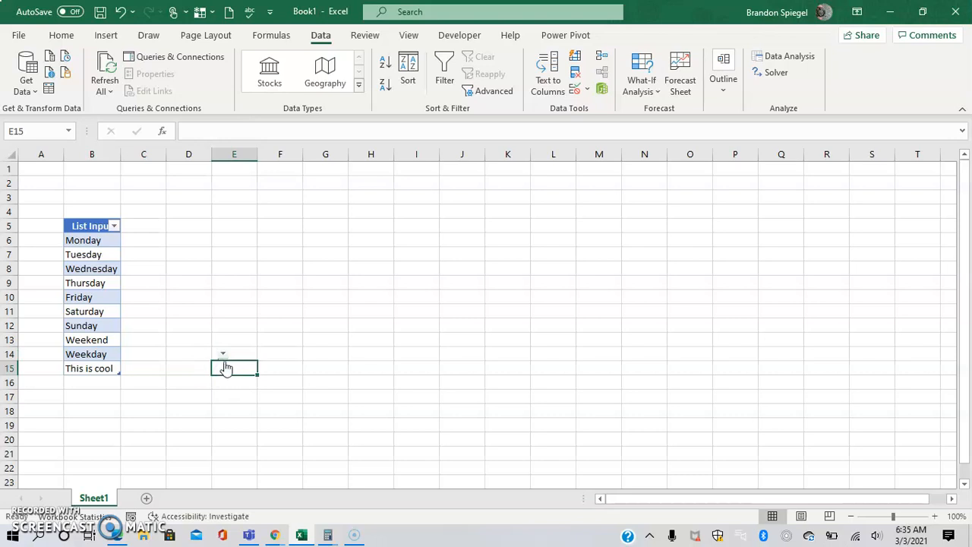
left_click(224, 358)
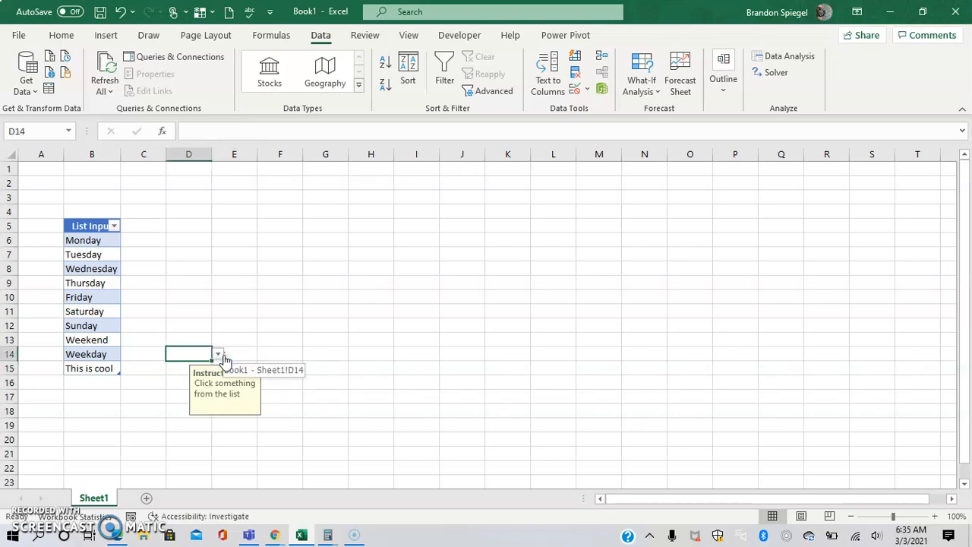
left_click(278, 364)
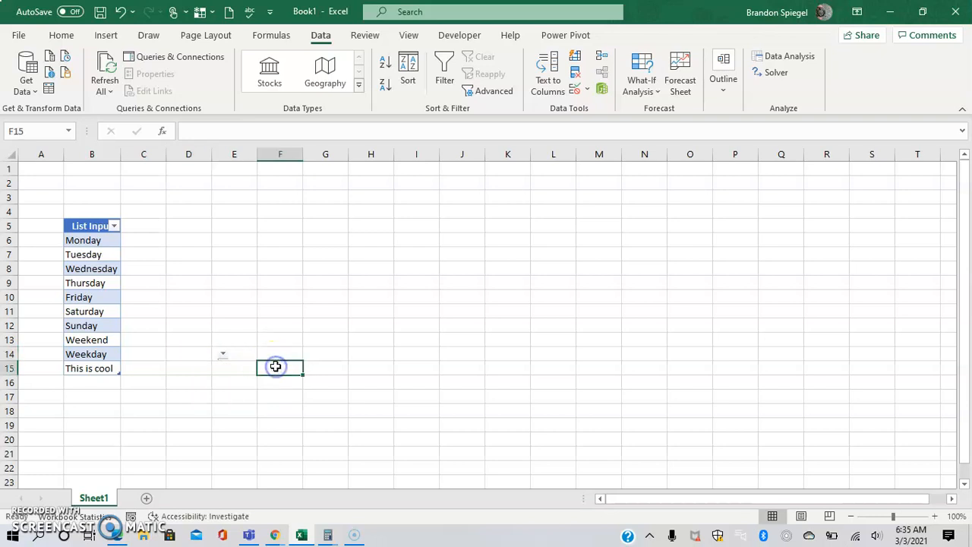
left_click(220, 357)
left_click(307, 380)
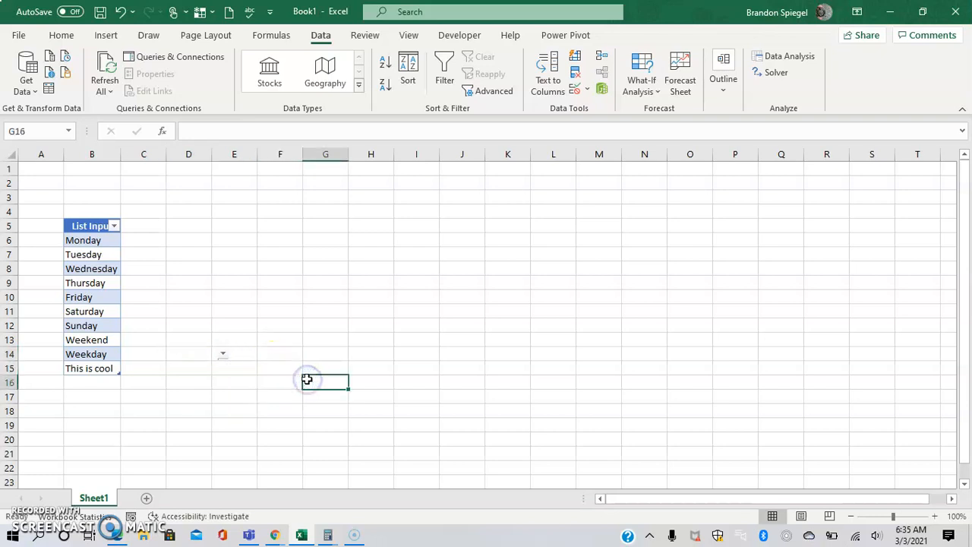